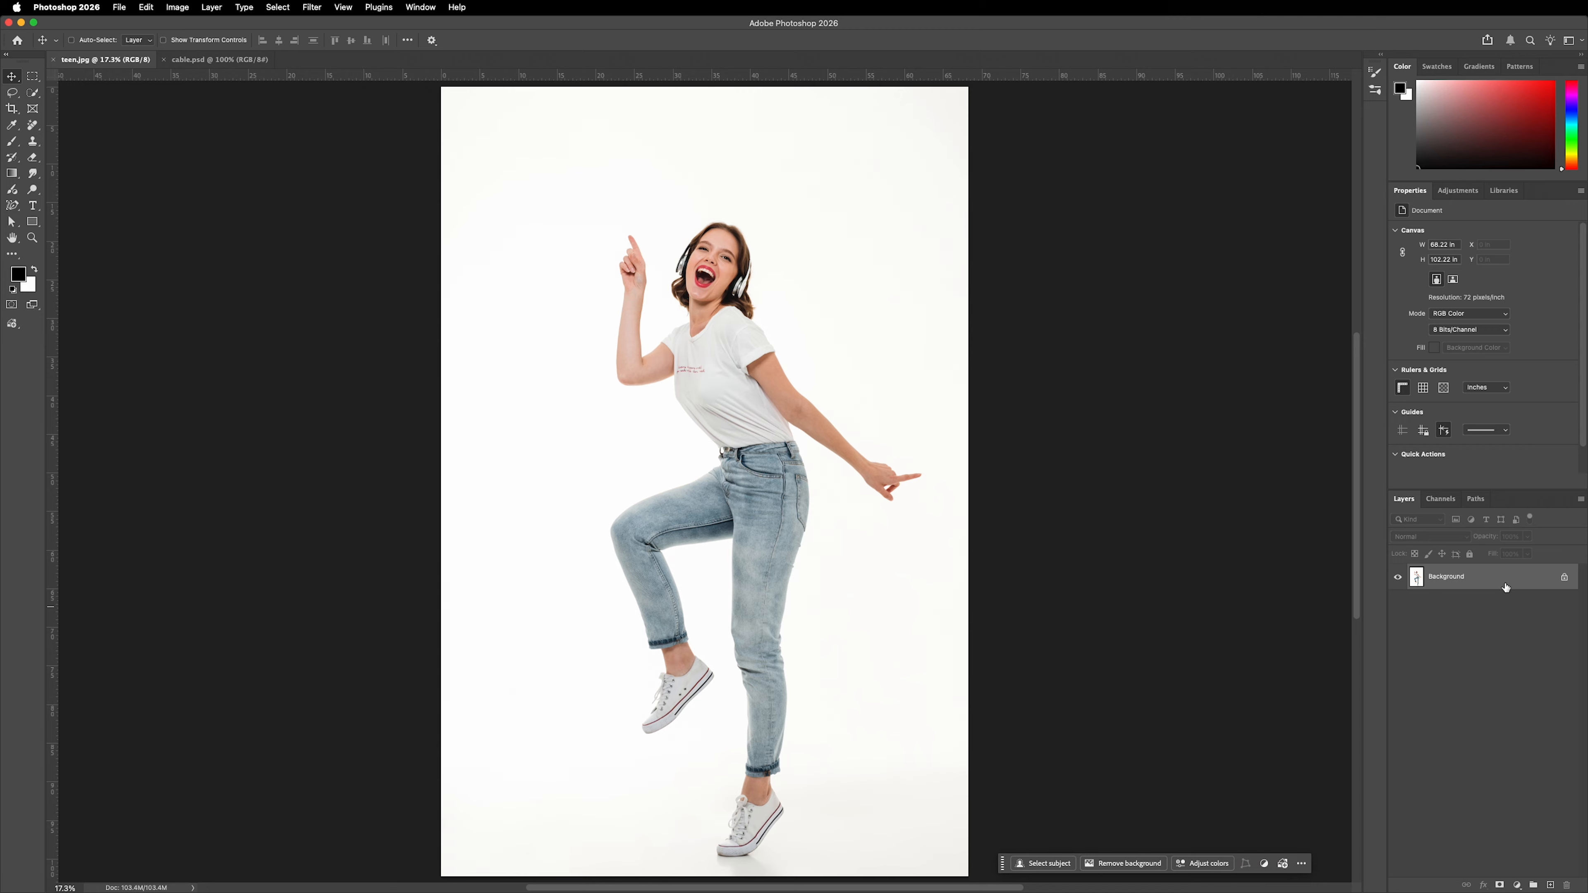
# Duplicate the Background layer twice and rename the uppermost copy Subject.
pyautogui.hotkey('ctrl', 'j')
pyautogui.hotkey('ctrl', 'j')
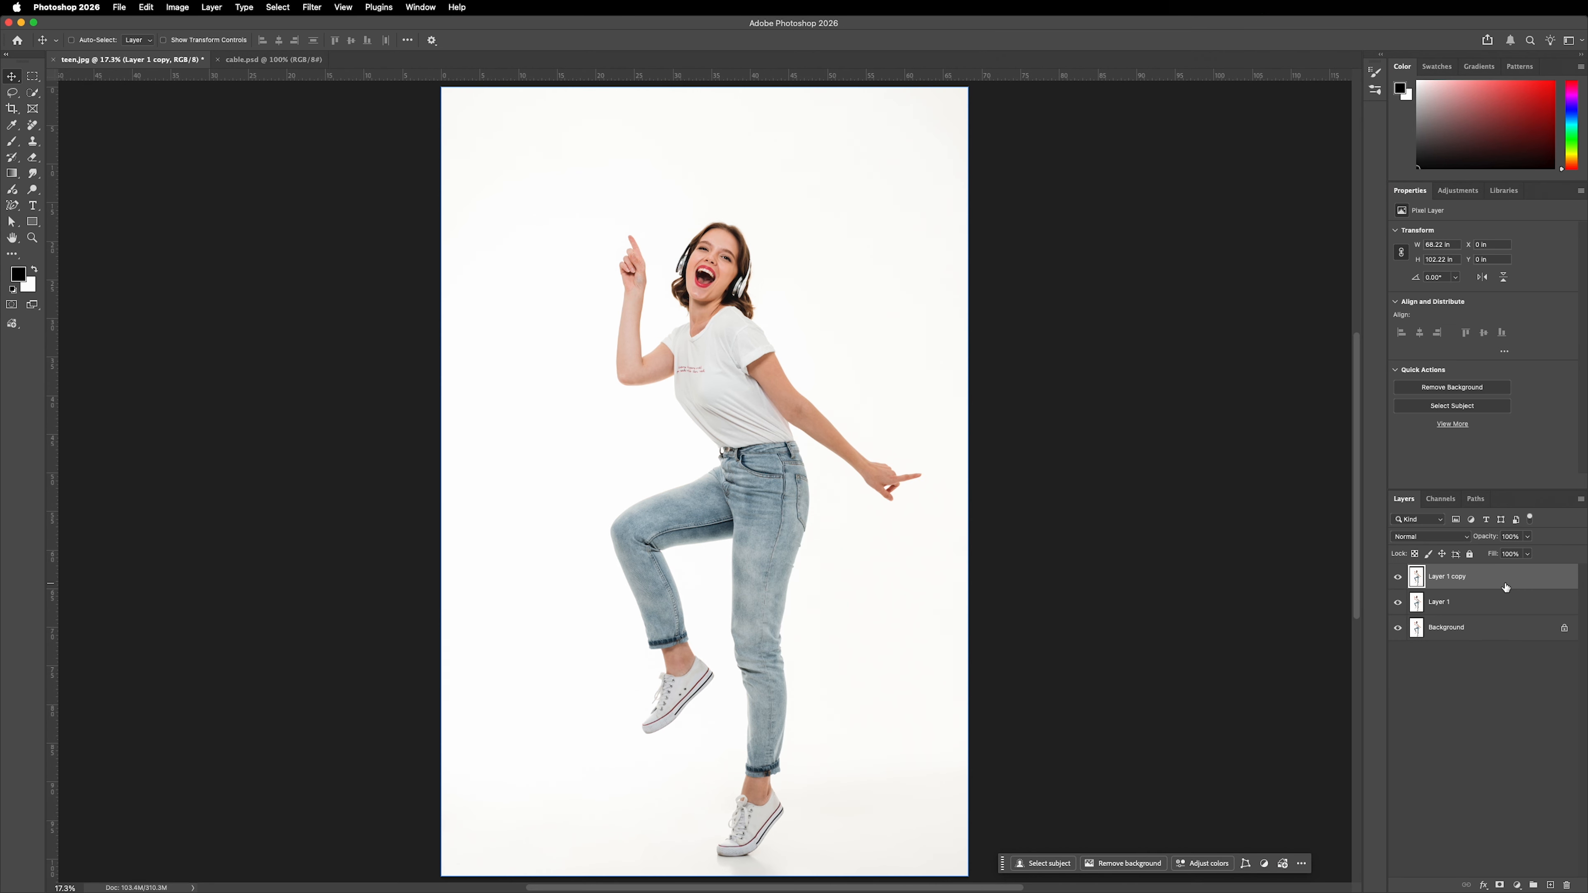
pyautogui.doubleClick(1441, 581)
pyautogui.write('Subject')
pyautogui.press('Return')
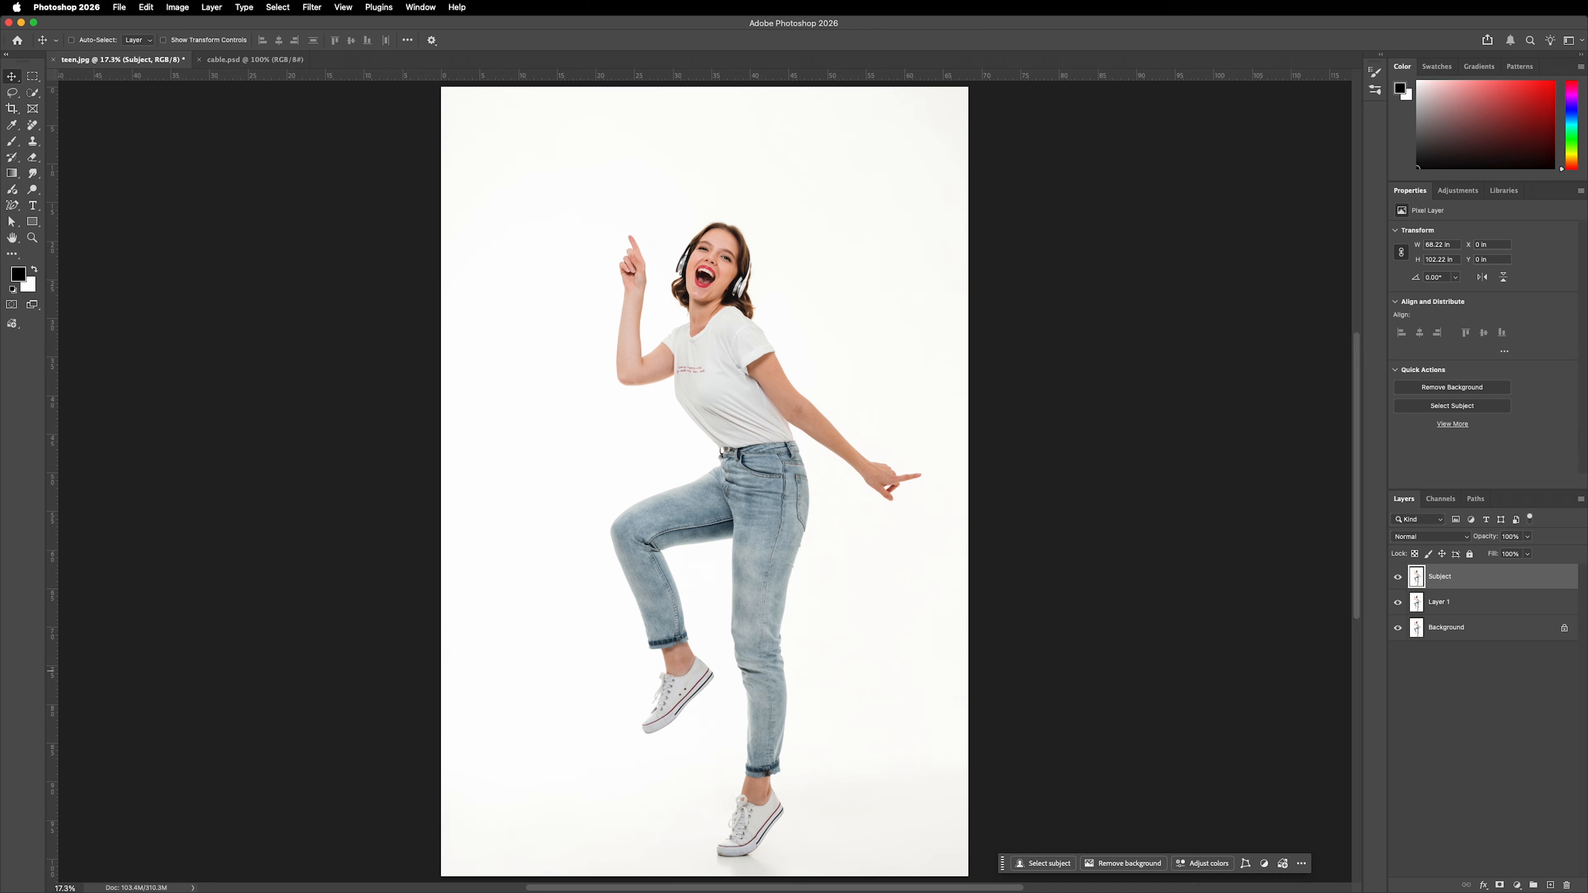
# Rename the middle layer, Layer 1, as Background-No Subject.
pyautogui.click(1469, 608)
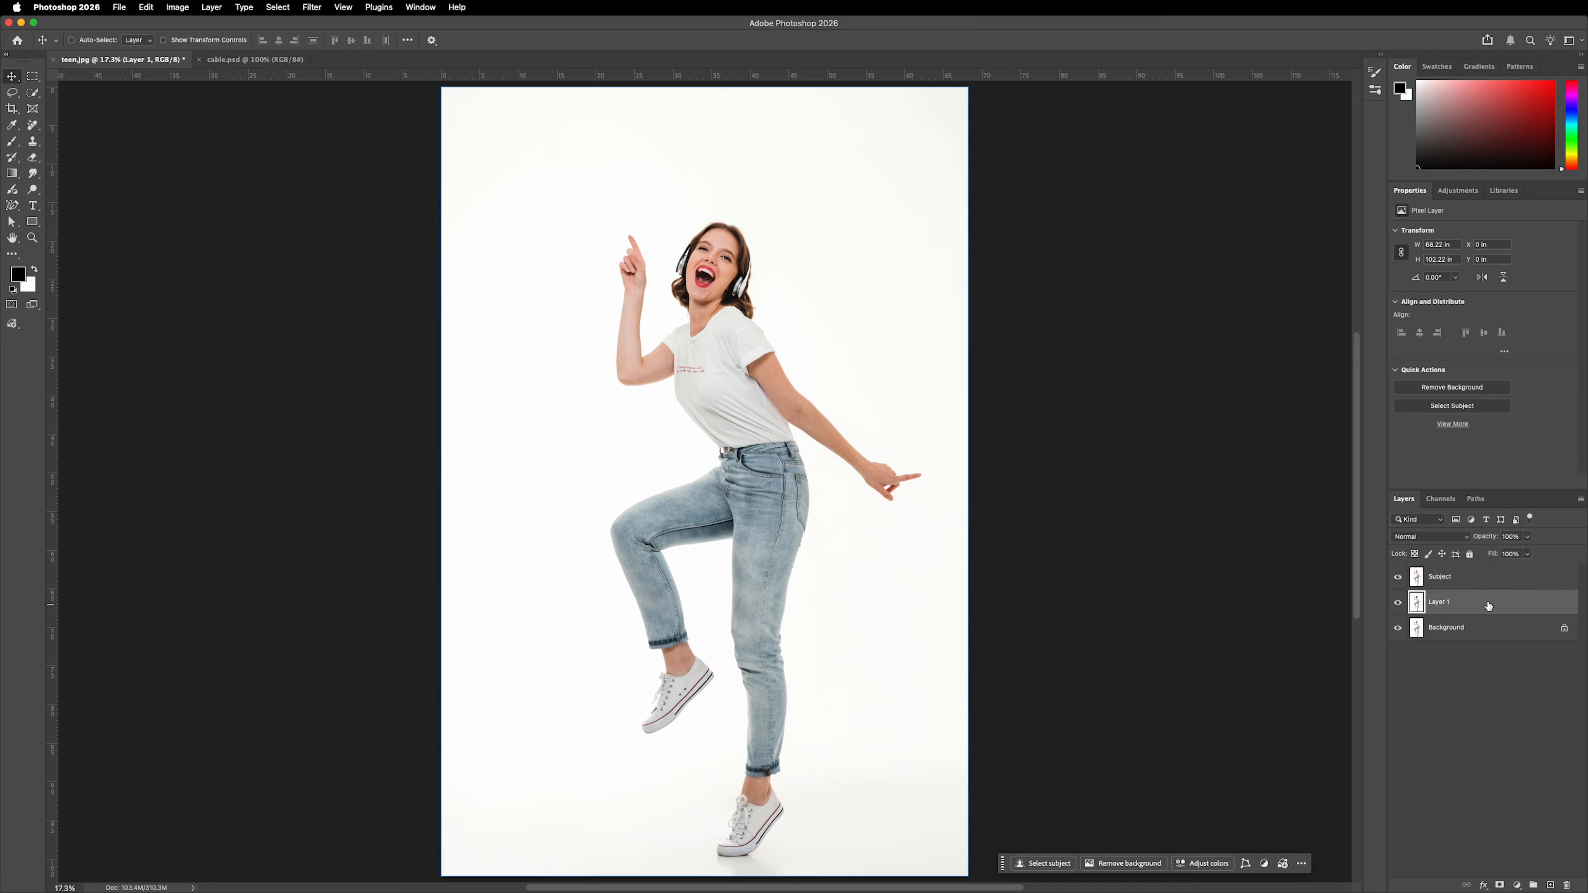
pyautogui.doubleClick(1441, 602)
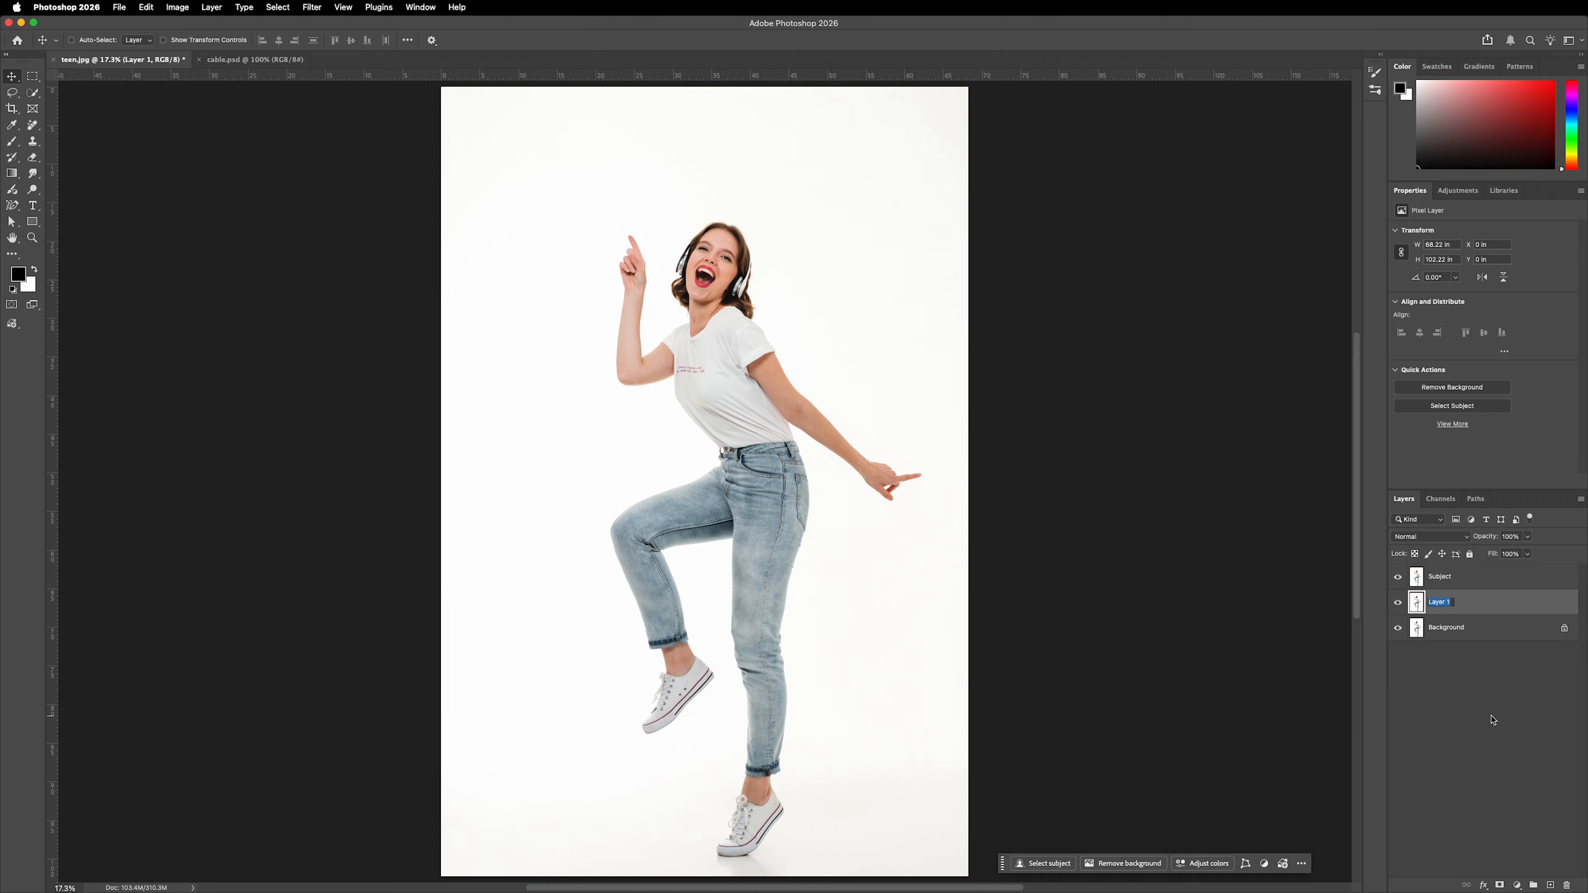
pyautogui.write('Background-No Subject')
pyautogui.press('Return')
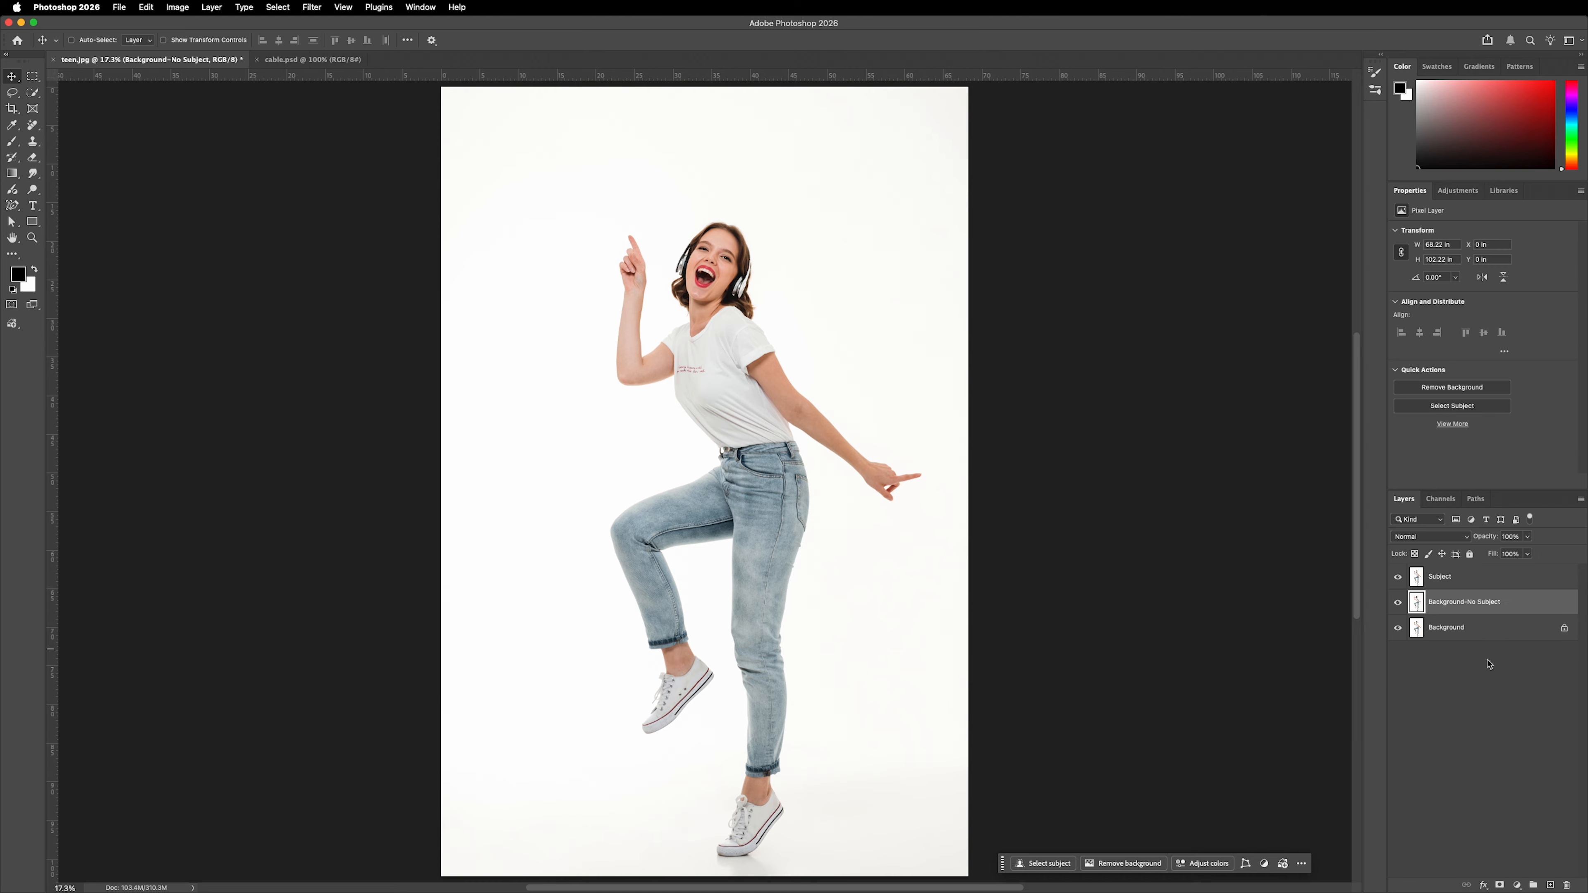
# Select the woman automatically on the Subject layer with Select Subject and turn the selection into a layer mask.
pyautogui.click(1498, 580)
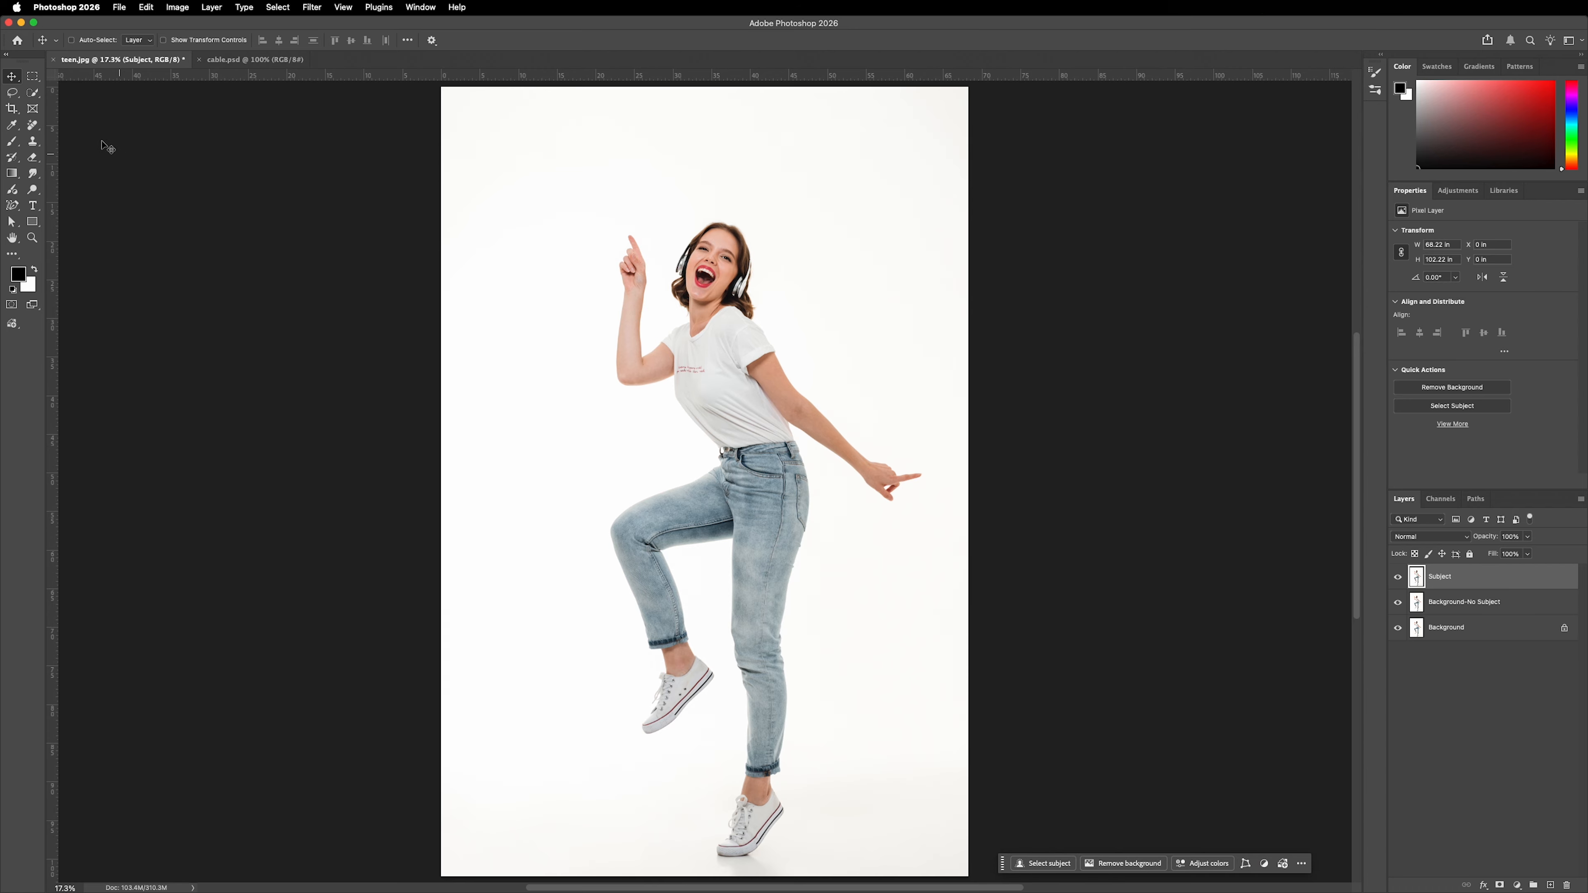
pyautogui.click(34, 95)
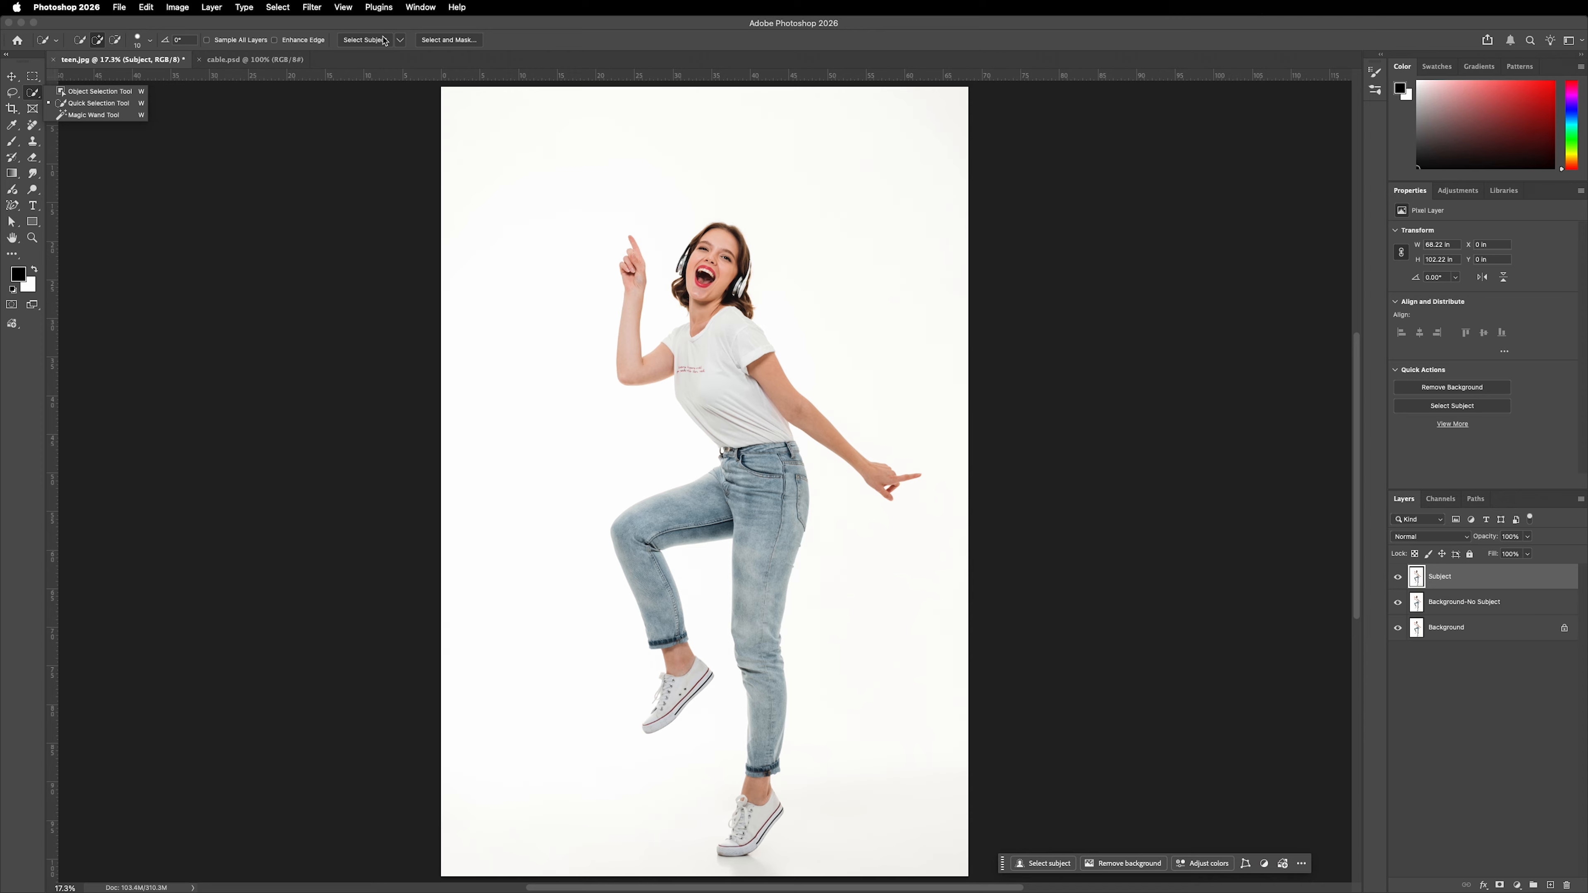
pyautogui.click(367, 44)
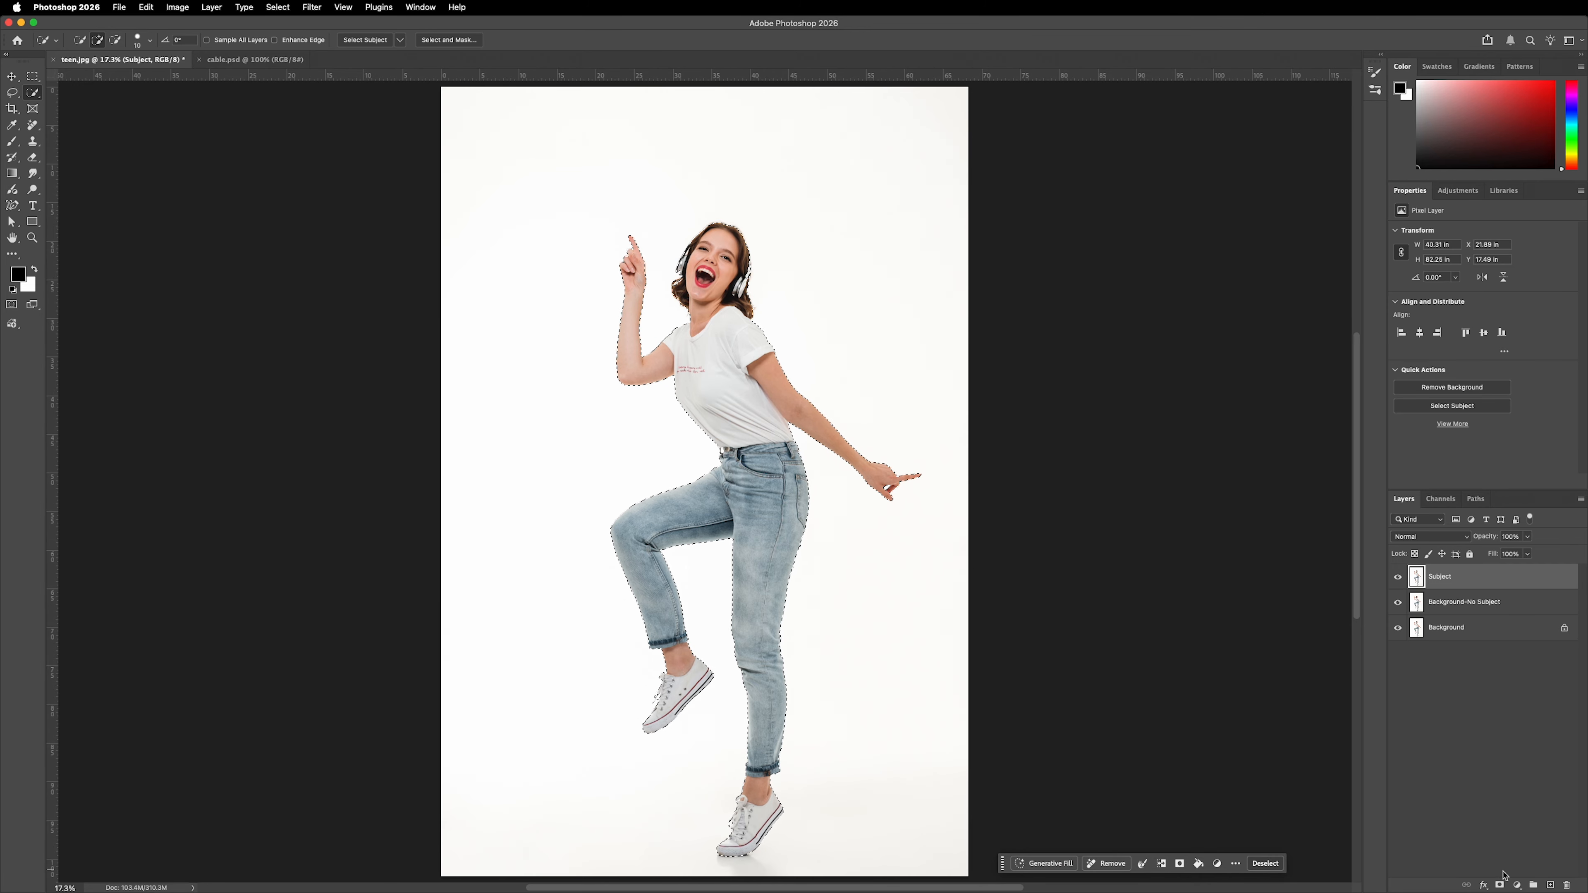
pyautogui.click(1500, 885)
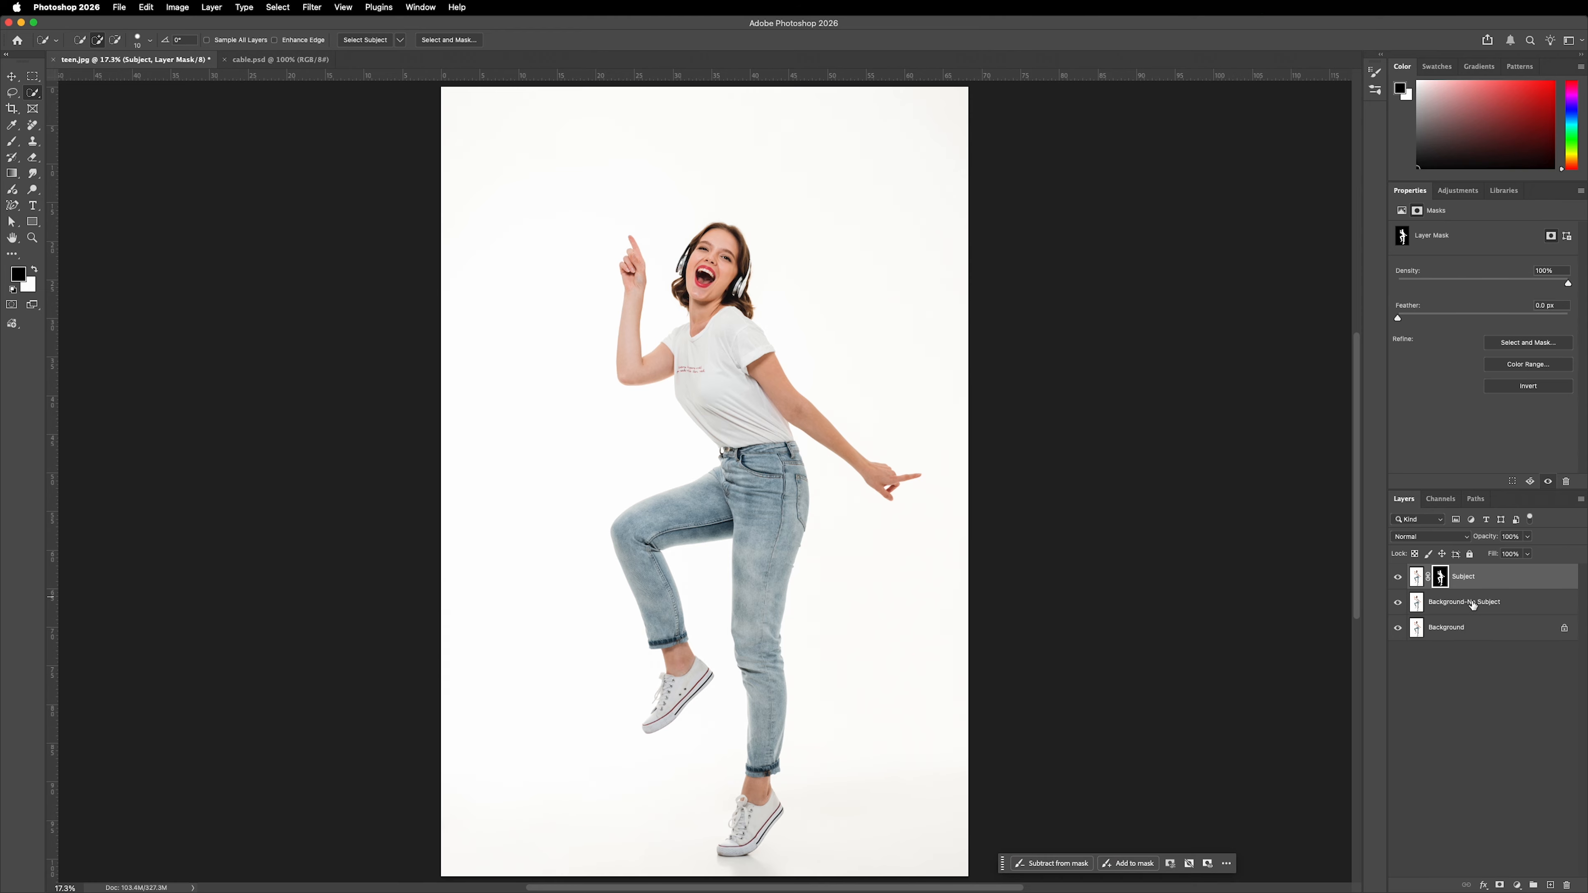
# Hide the Subject layer and load its mask as a selection with the Background-No Subject layer active.
pyautogui.click(1398, 577)
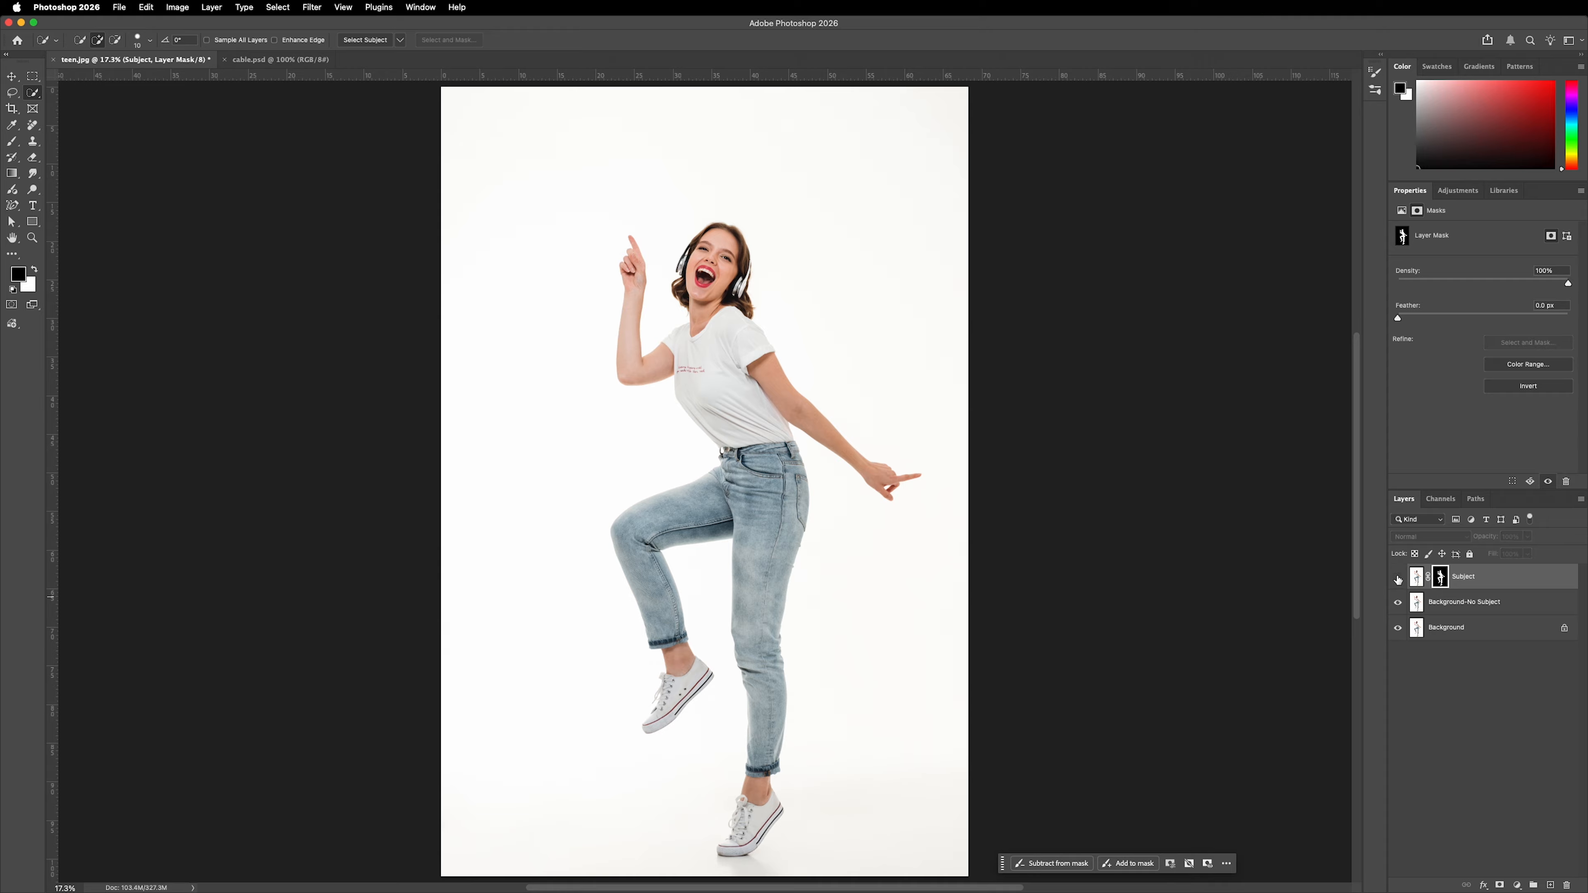
pyautogui.click(1467, 603)
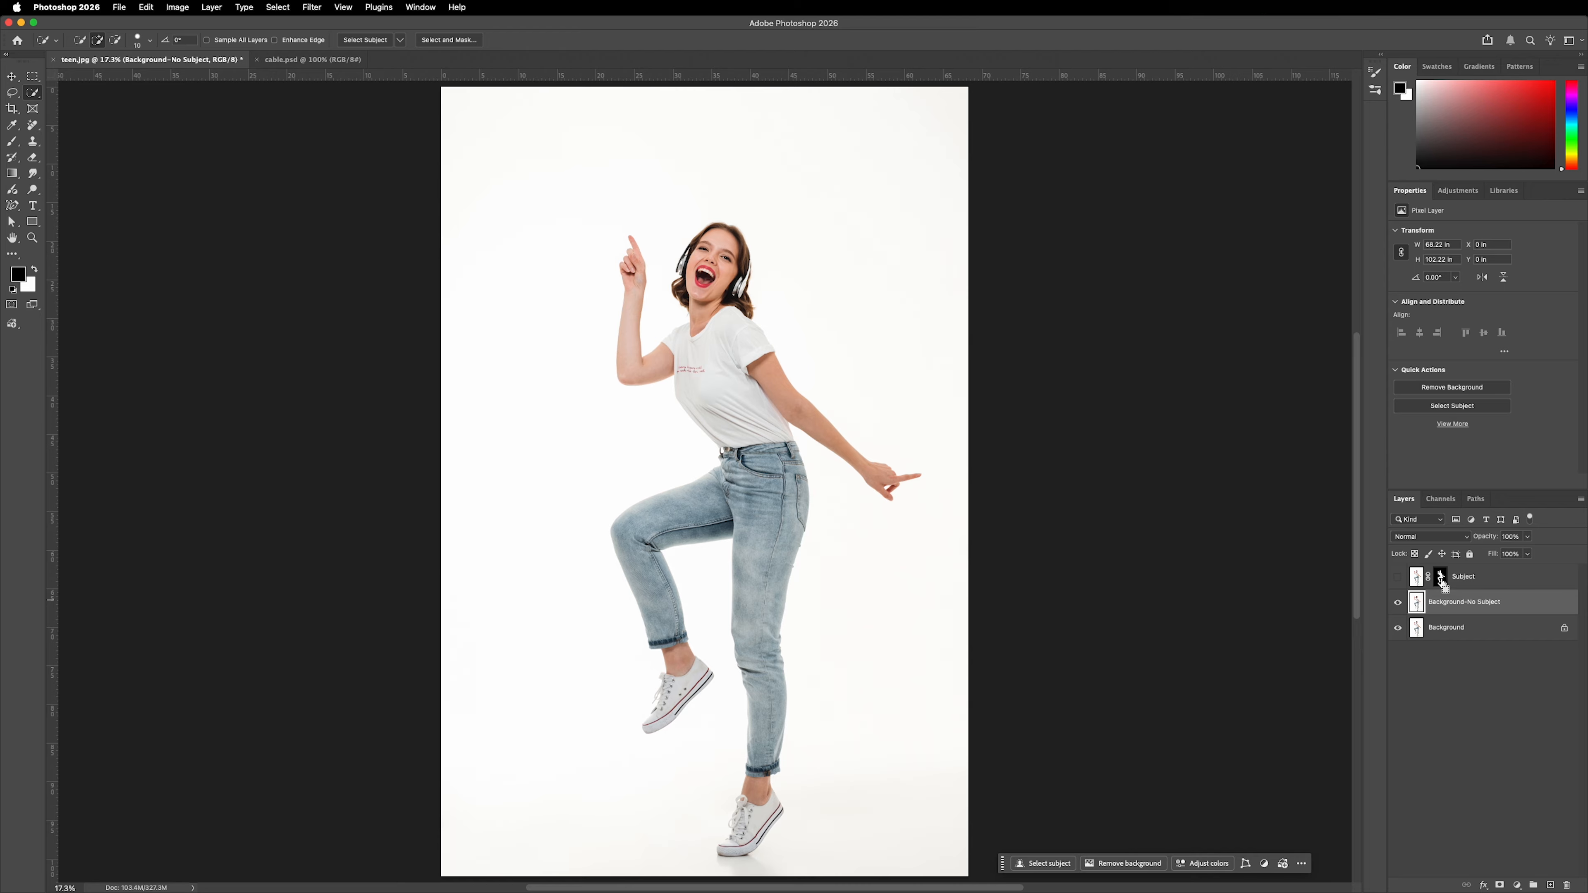
pyautogui.keyDown('super'); pyautogui.click(1441, 578); pyautogui.keyUp('super')
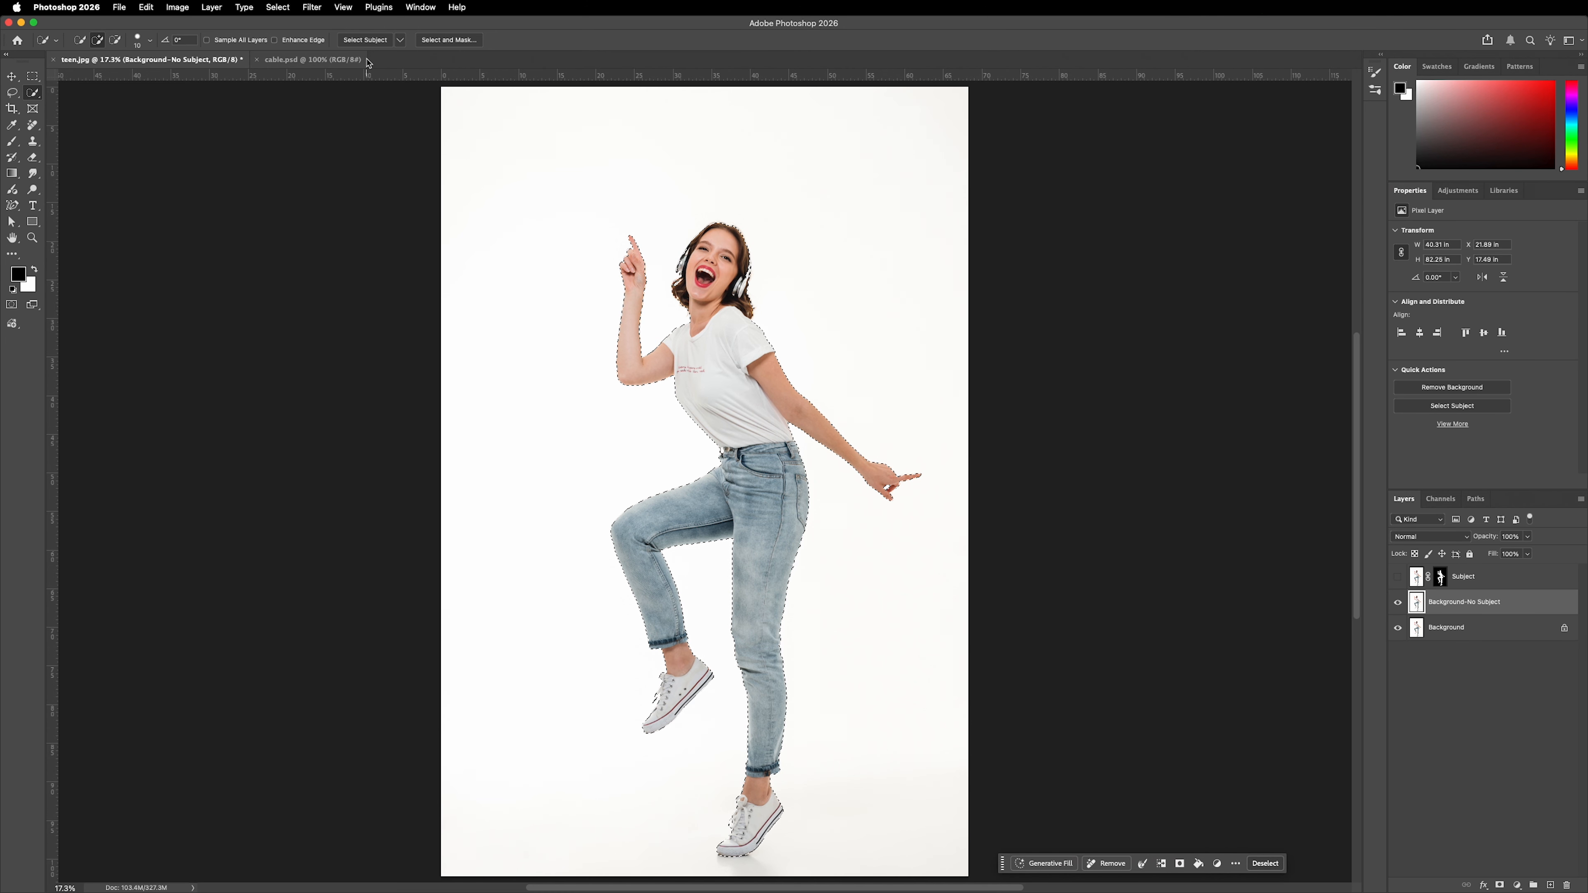
# Expand the selection around the woman by 50 pixels.
pyautogui.click(278, 7)
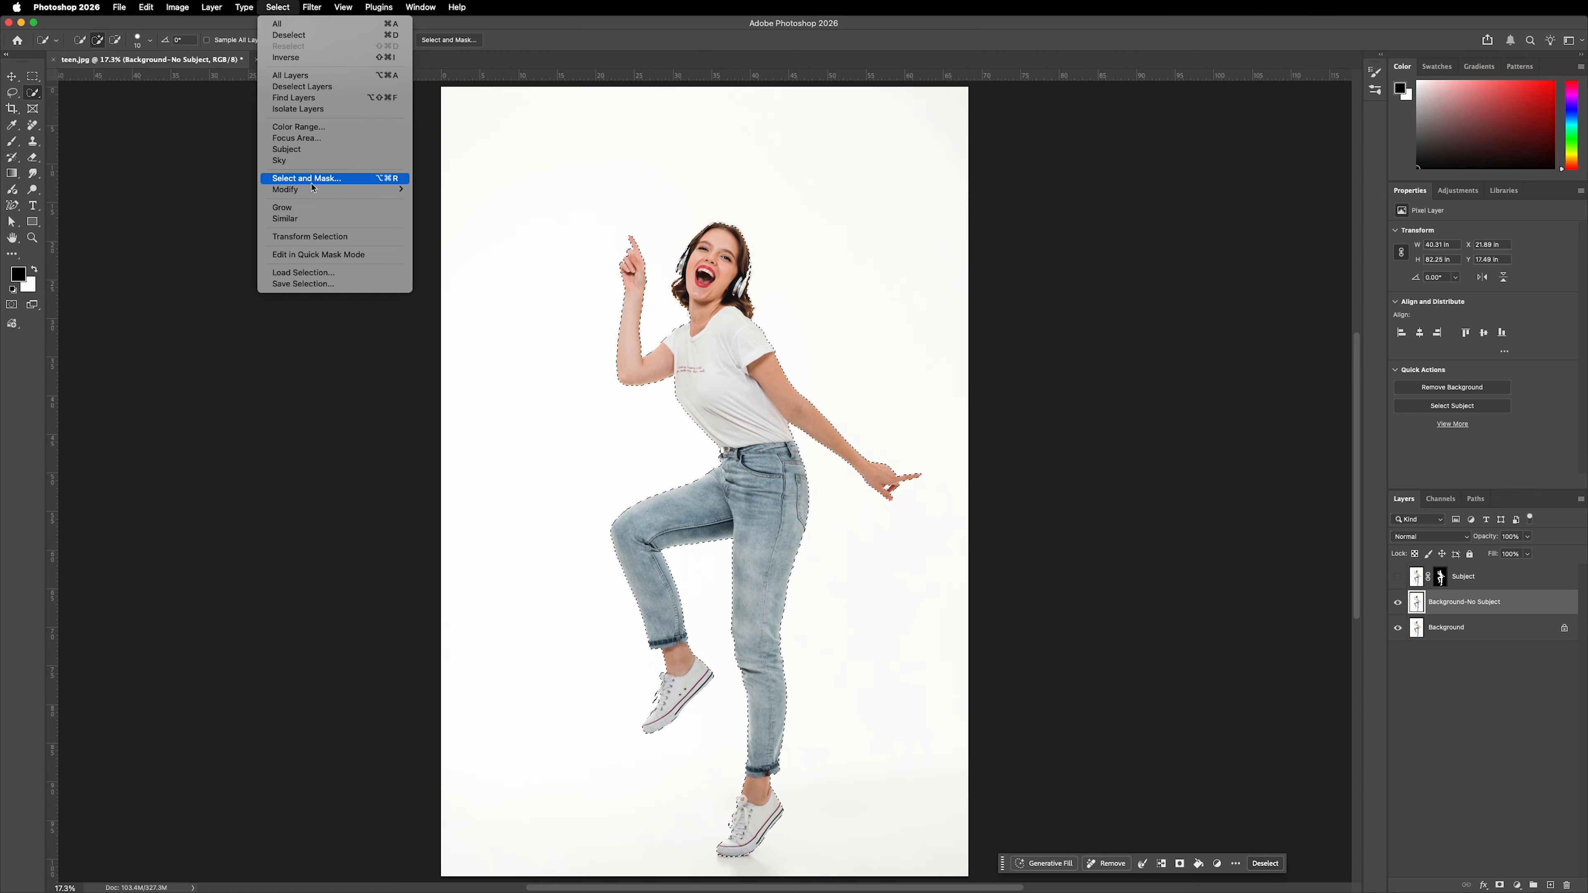
pyautogui.moveTo(337, 190)
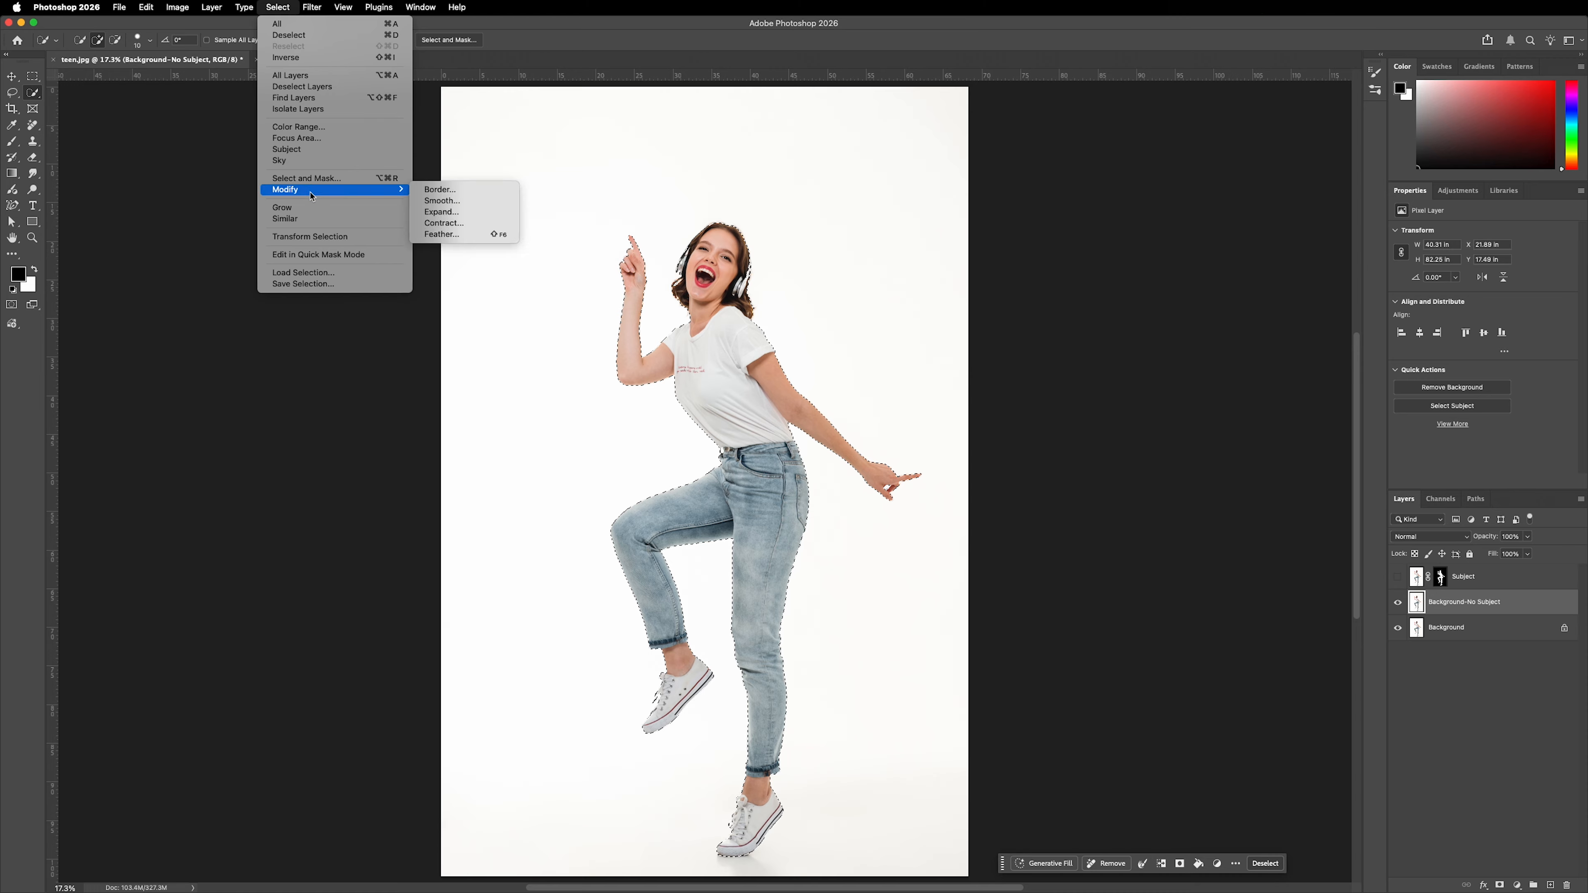
pyautogui.click(450, 212)
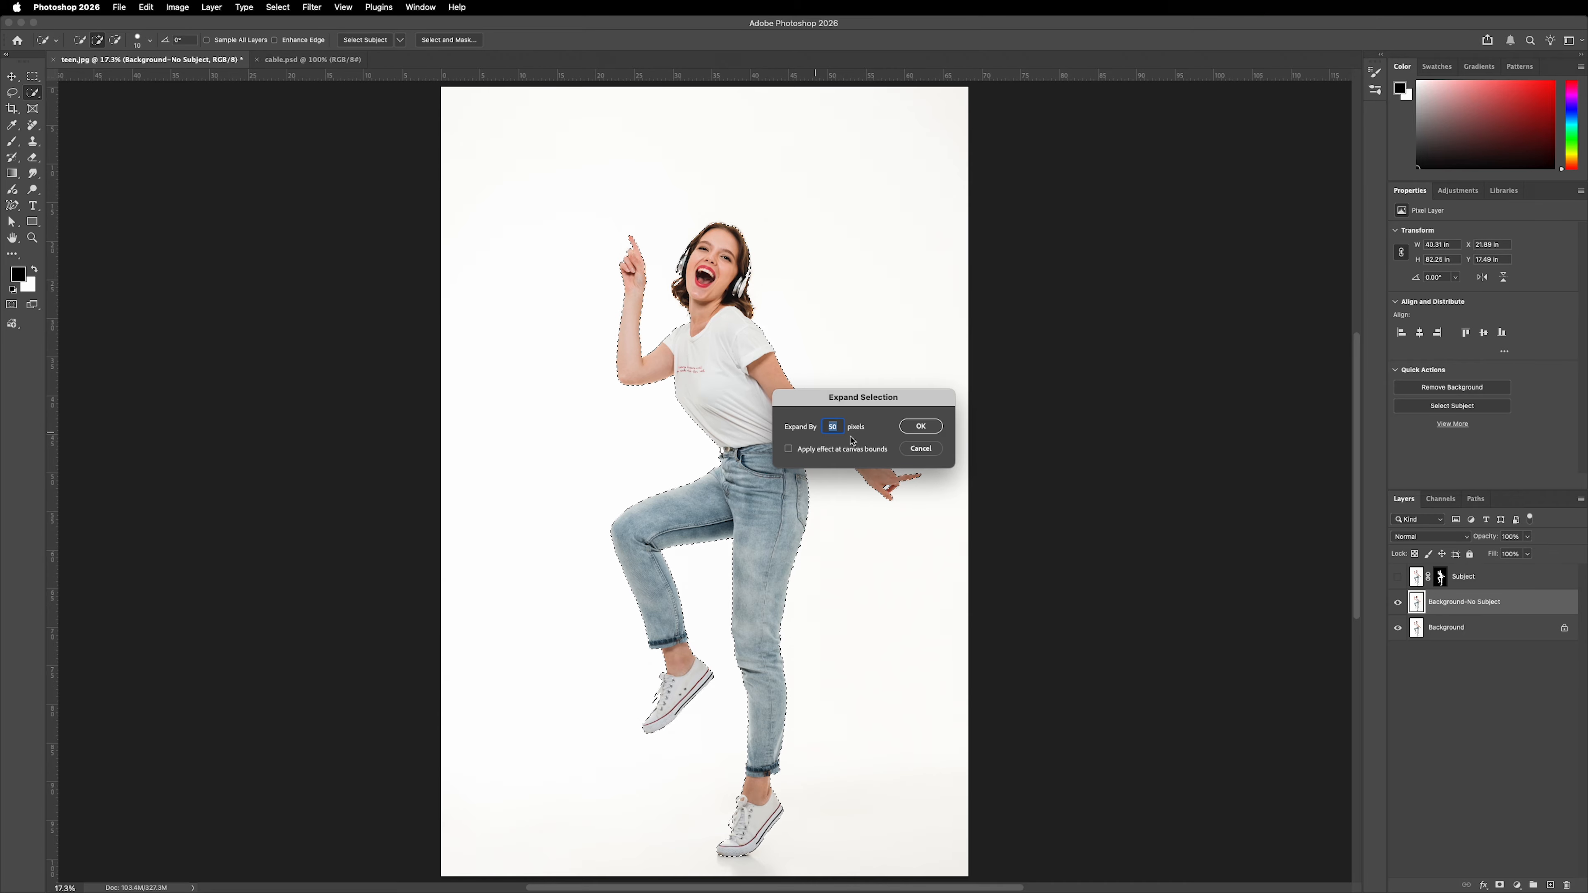
pyautogui.click(920, 426)
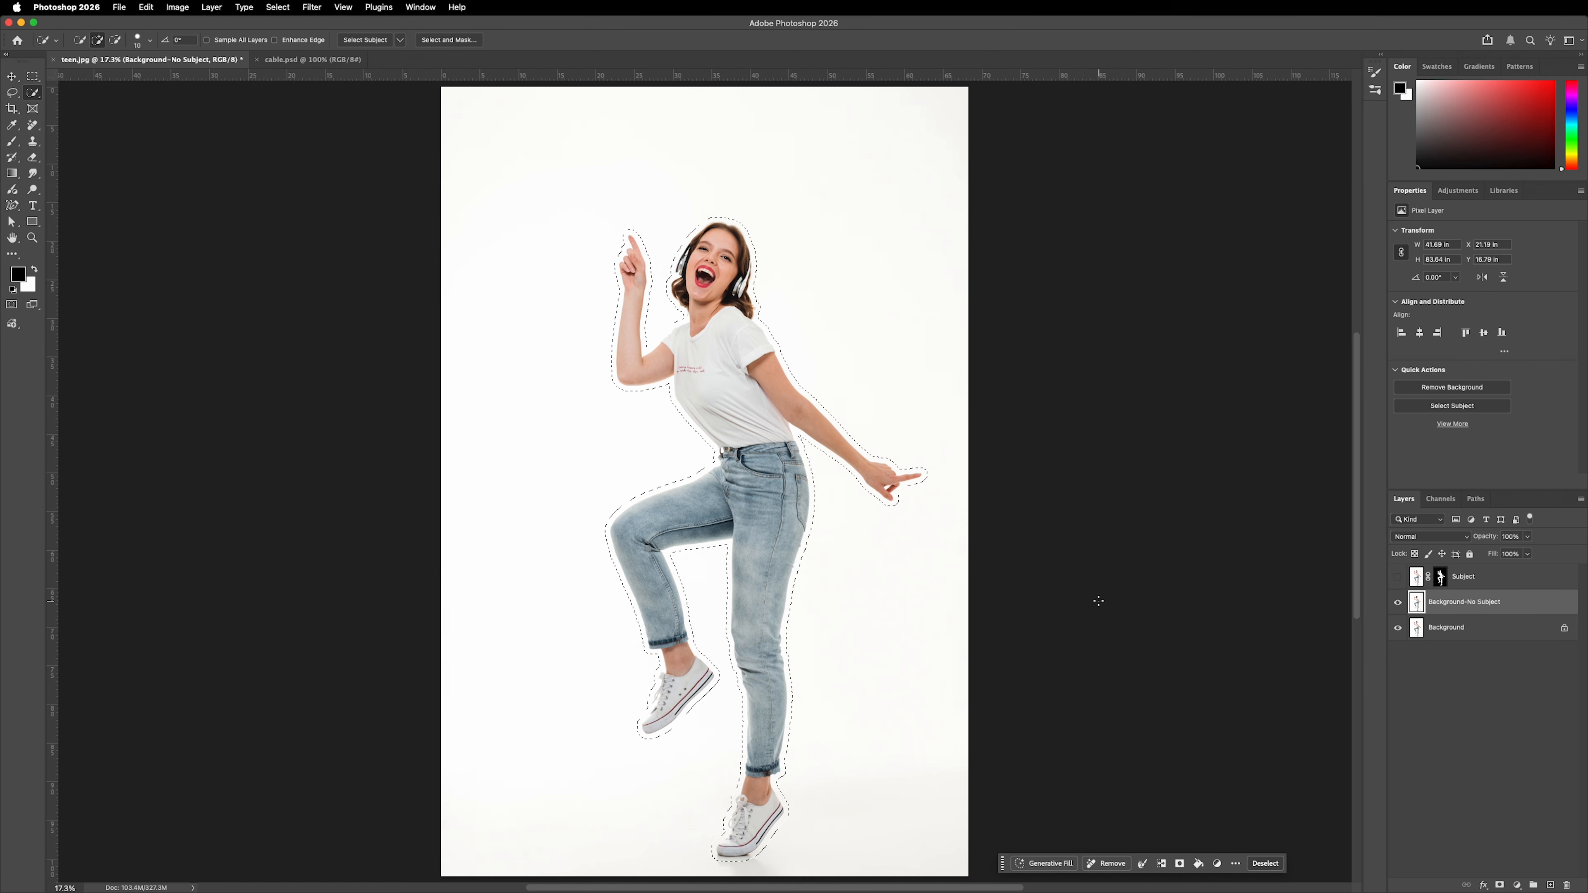
# Erase the selected woman with the Remove command and merge the resulting edits layer down into Background-No Subject.
pyautogui.rightClick(1112, 601)
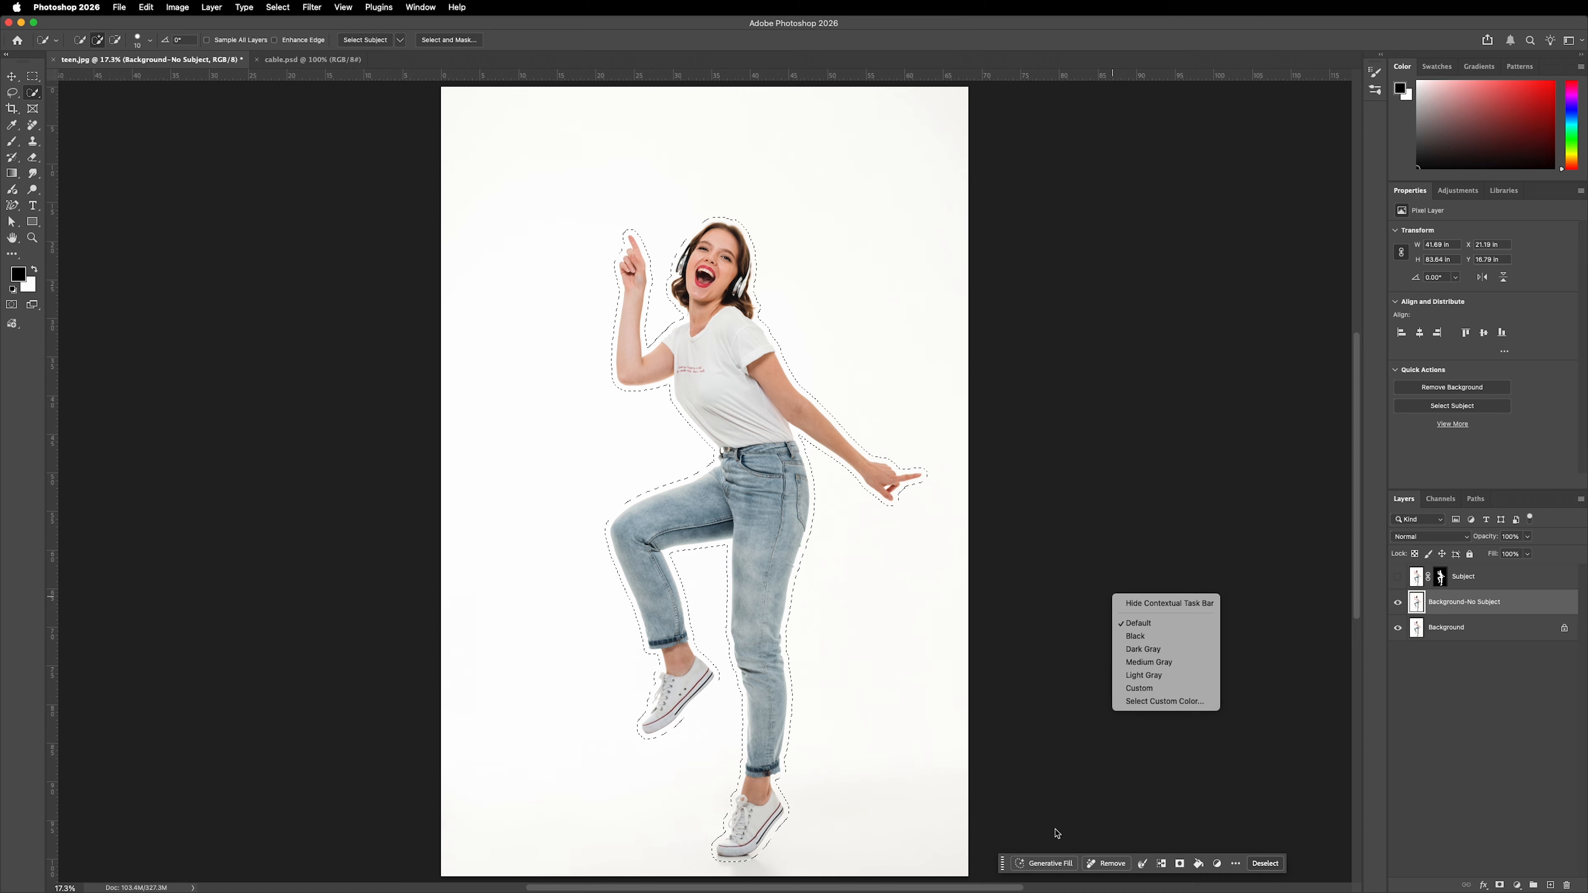
pyautogui.press('Escape')
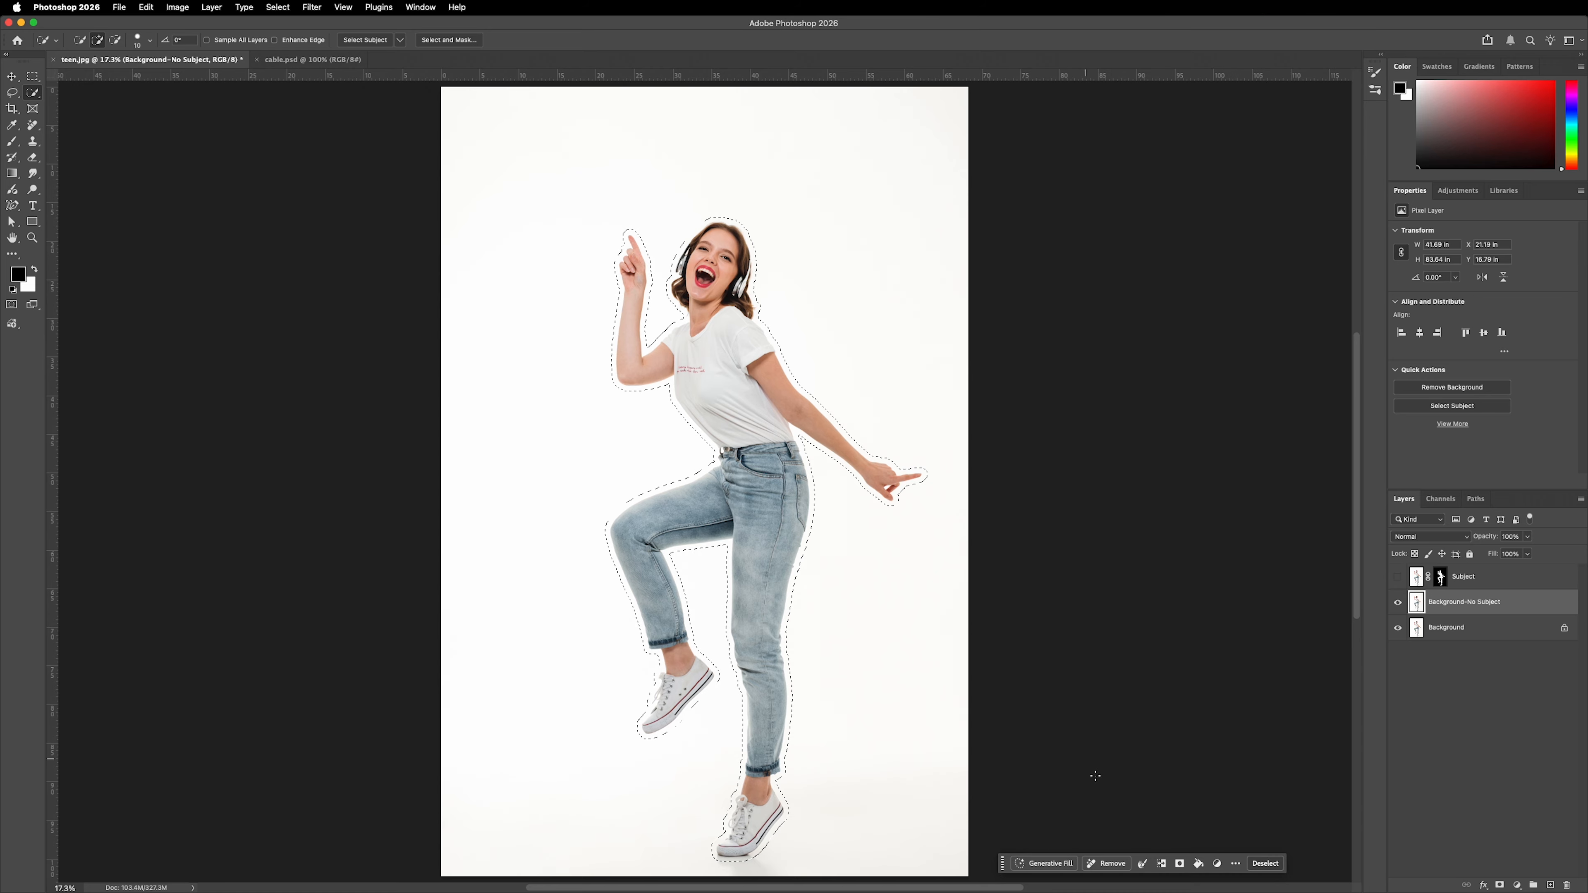
pyautogui.click(1107, 865)
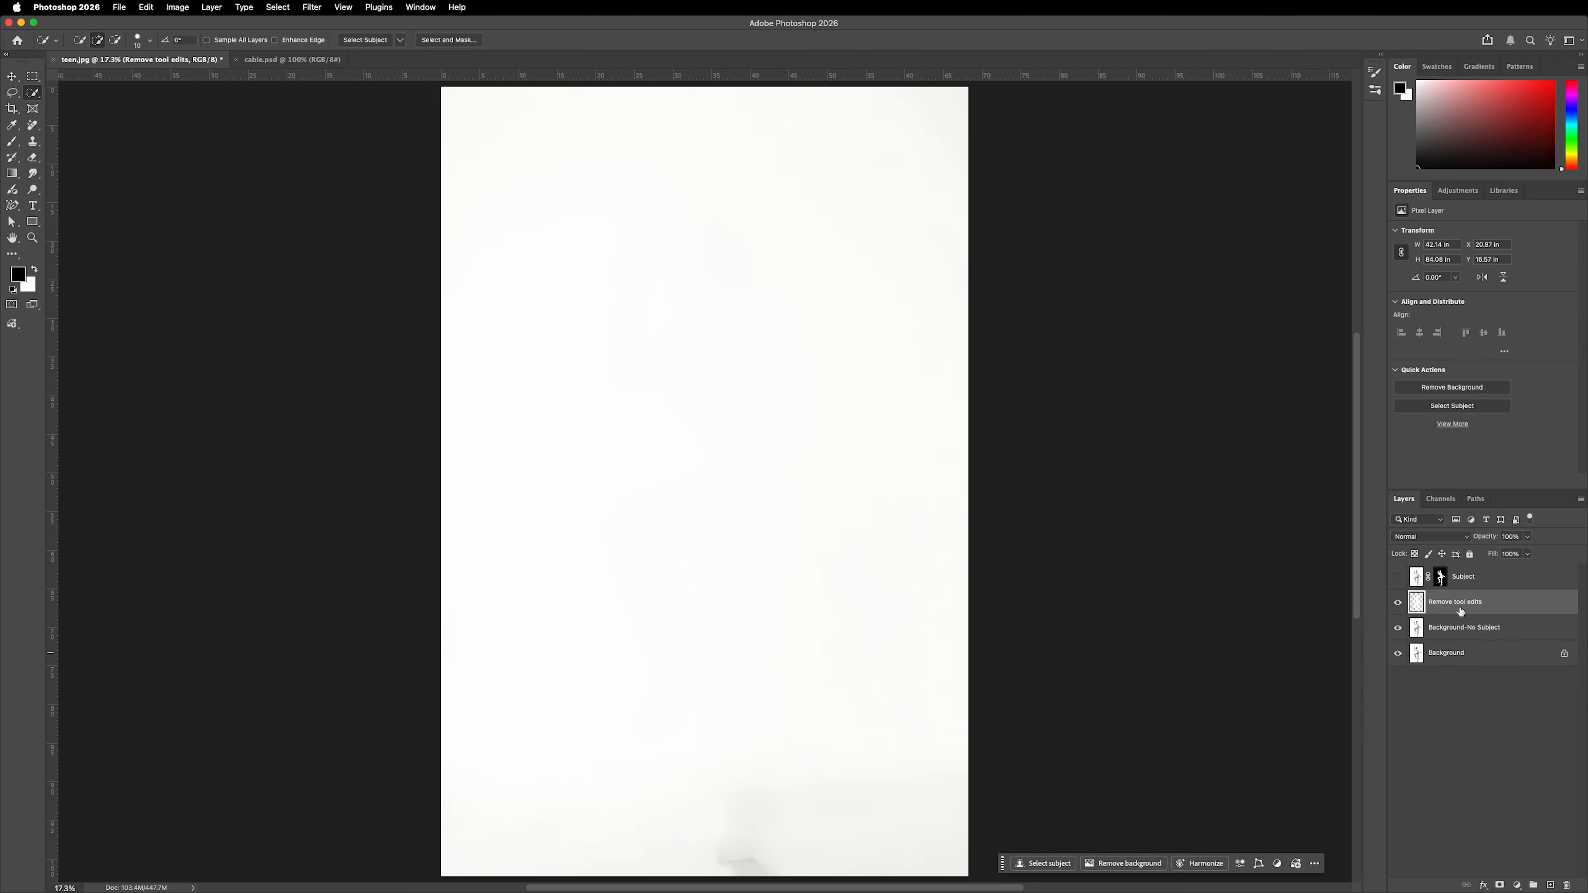
pyautogui.click(1577, 500)
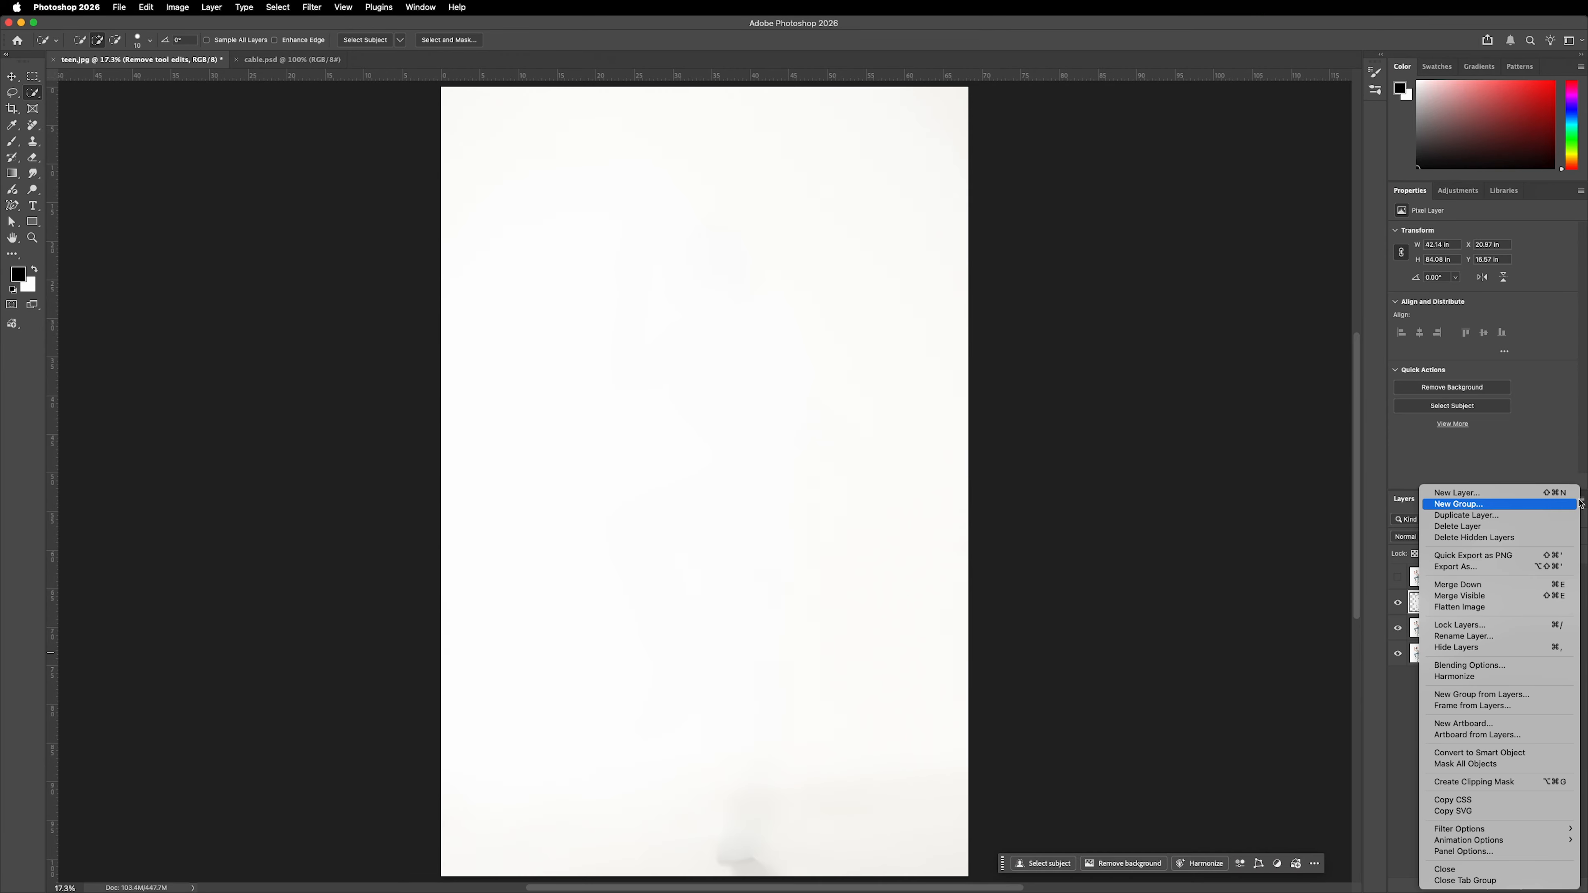
pyautogui.click(1468, 586)
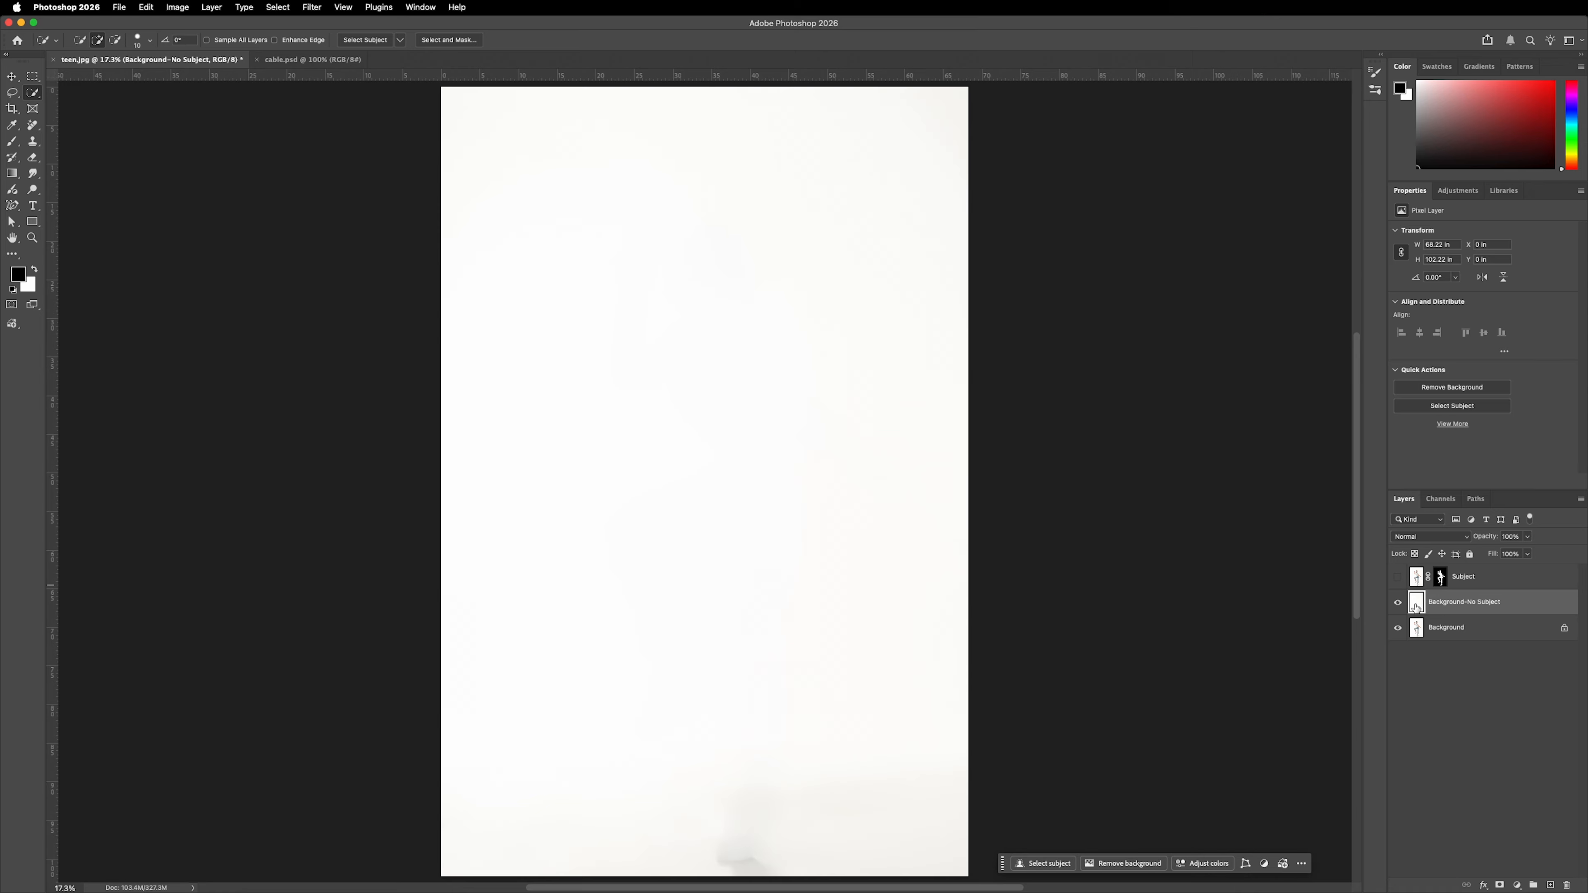
# Make the Subject layer visible again and convert it to a Smart Object.
pyautogui.click(1399, 577)
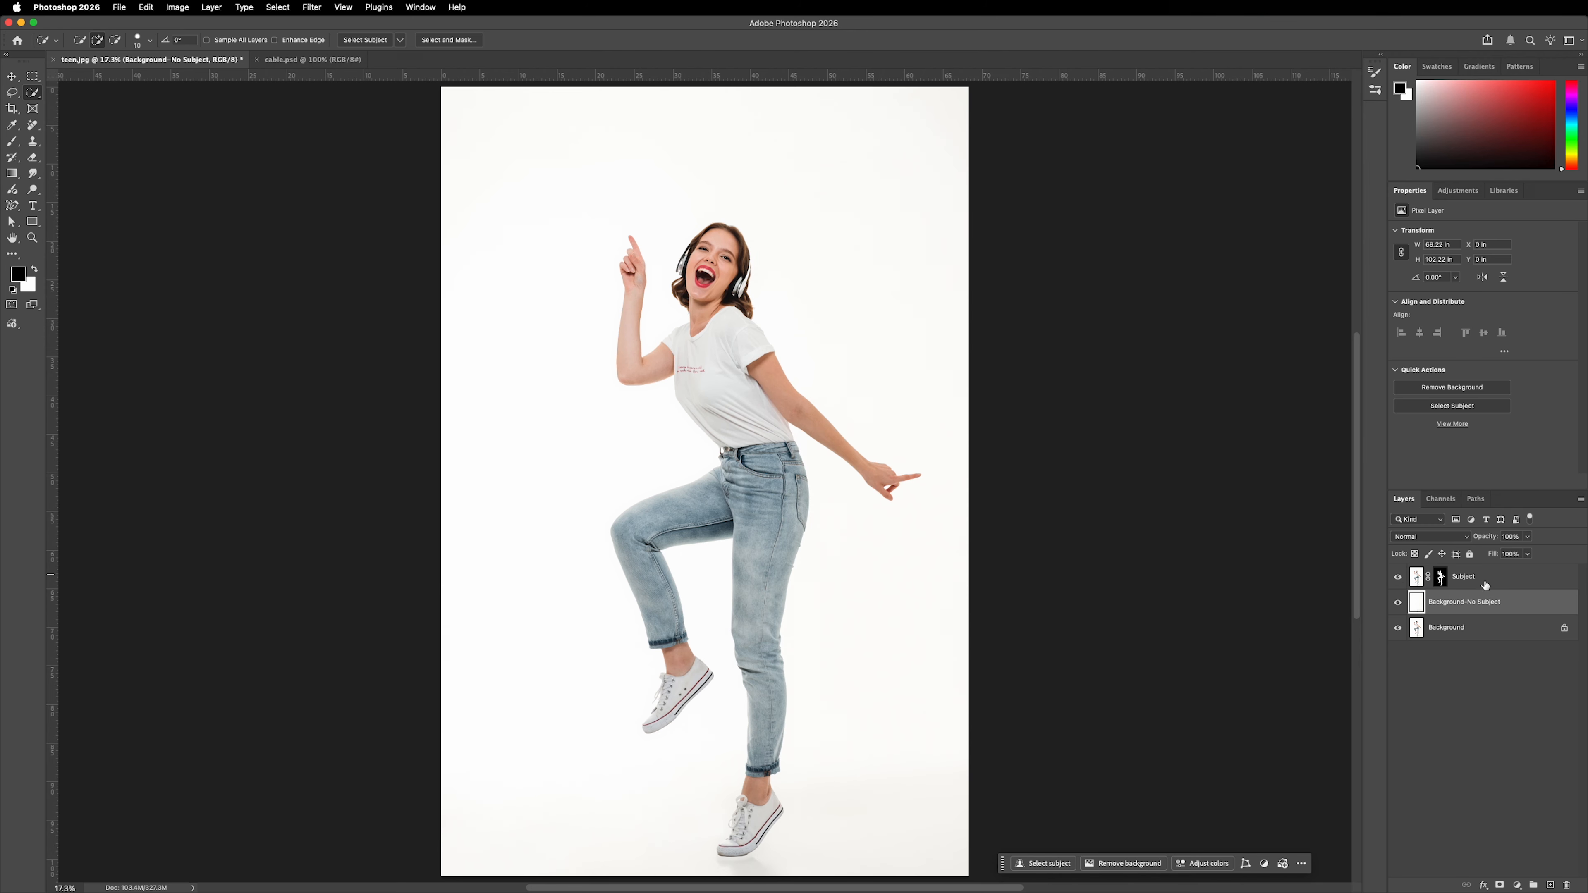
pyautogui.click(1500, 579)
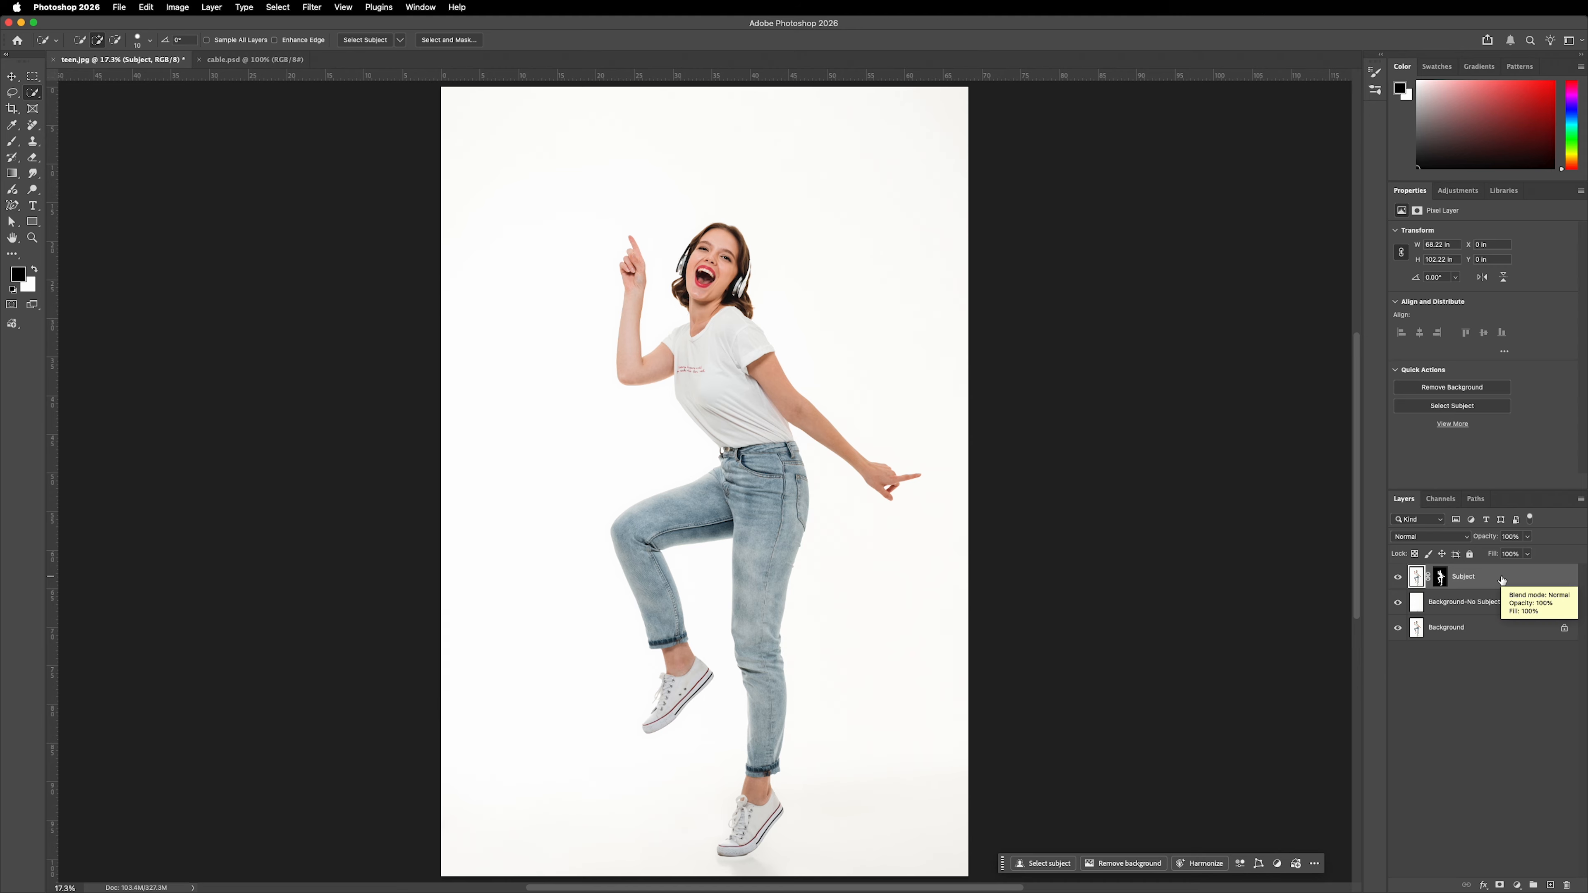
pyautogui.rightClick(1502, 581)
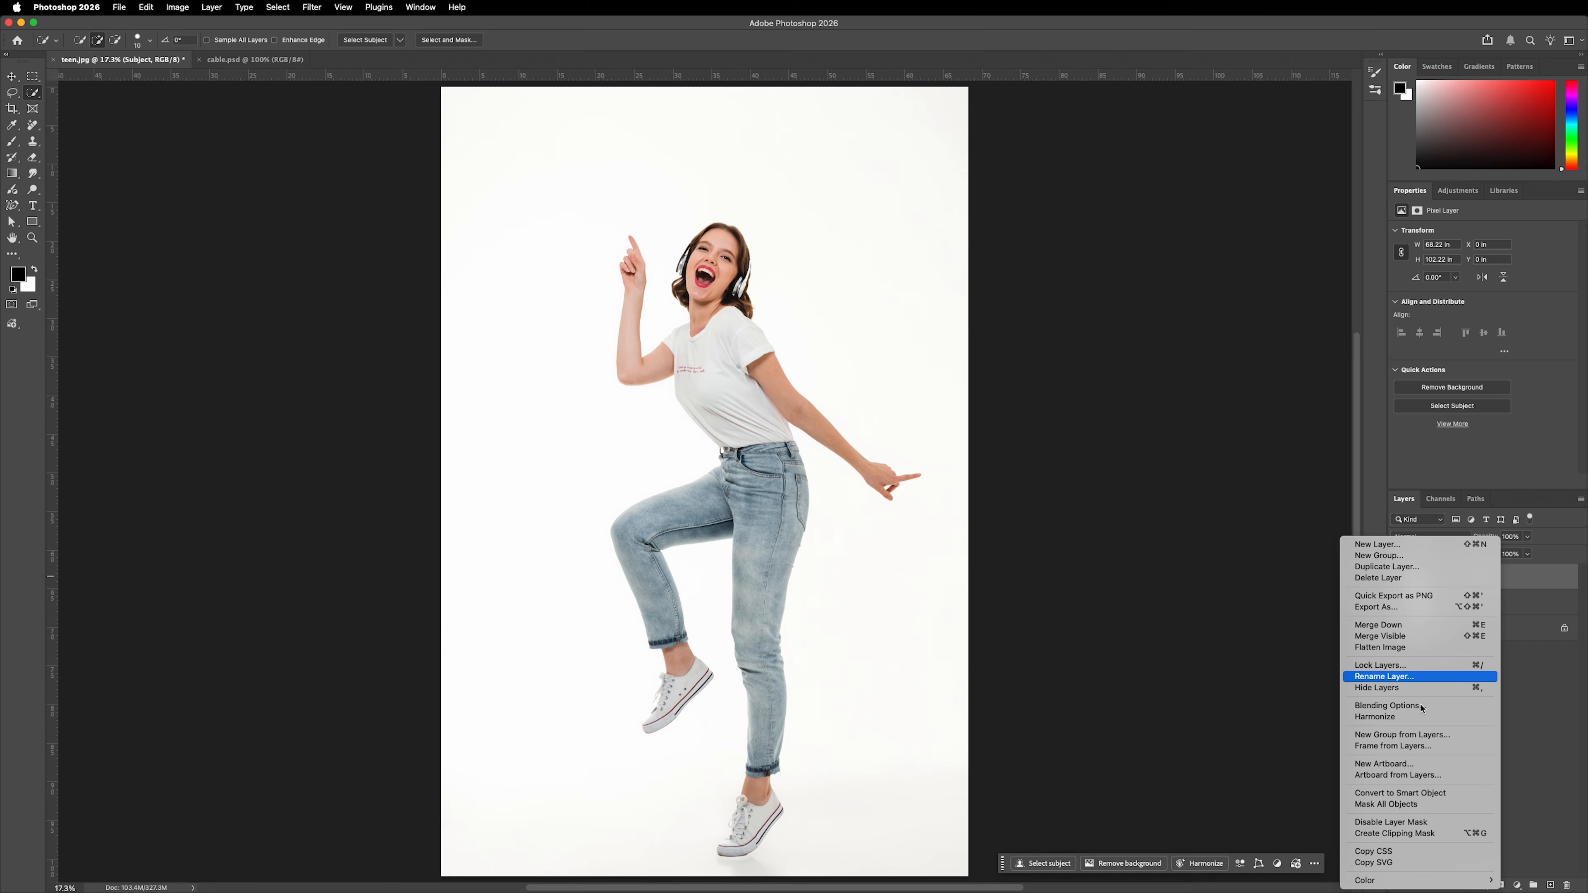
pyautogui.click(1413, 797)
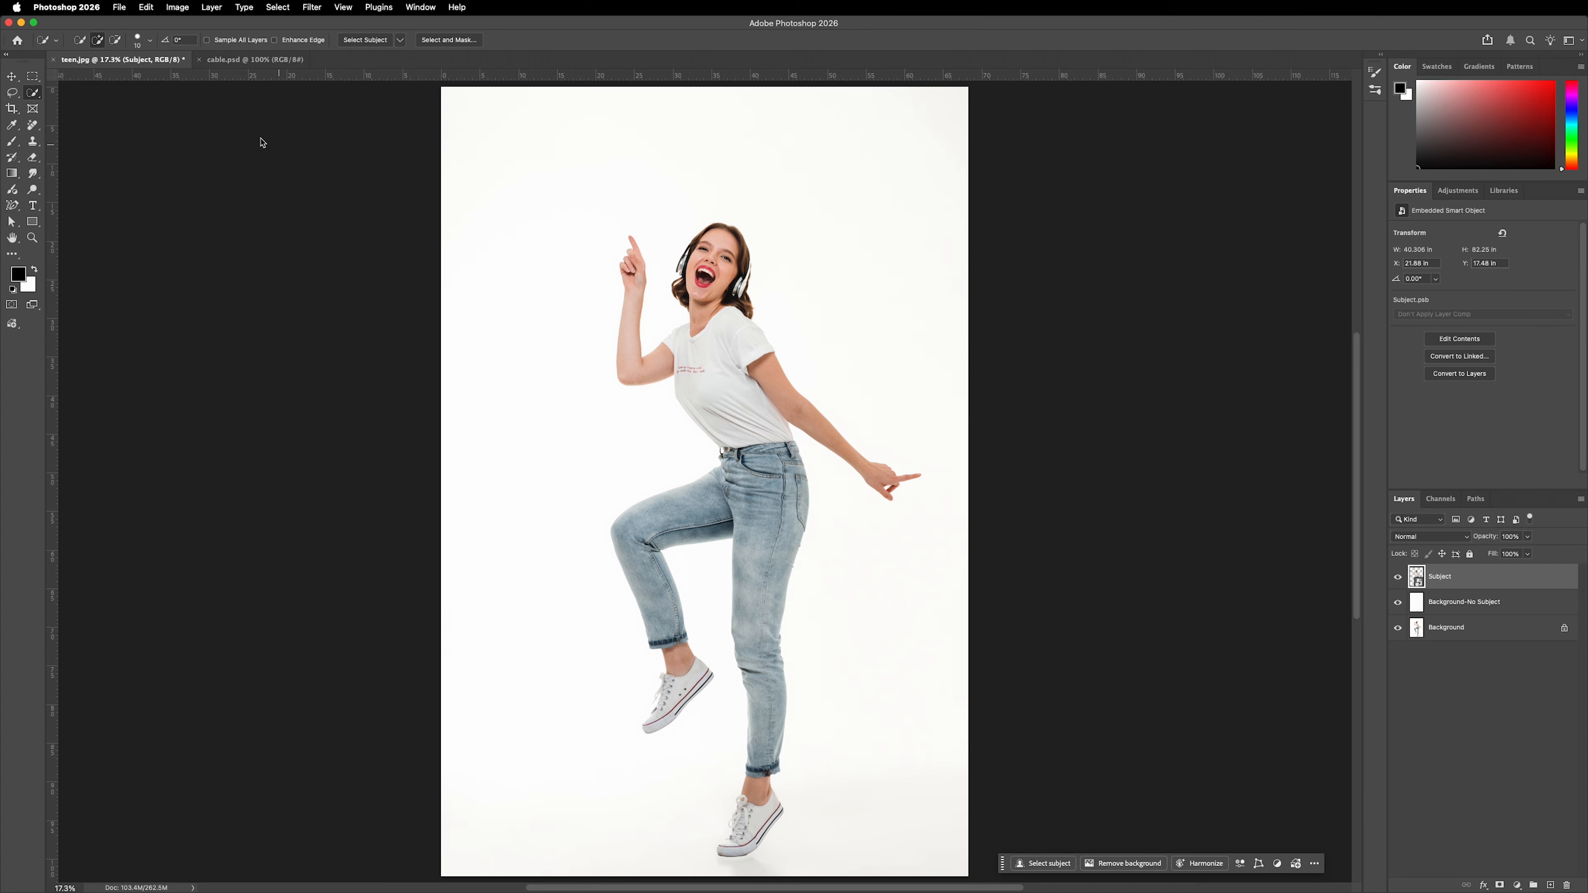
# Start Puppet Warp on the Subject layer with its mesh displayed and fit the image in the window.
pyautogui.click(145, 9)
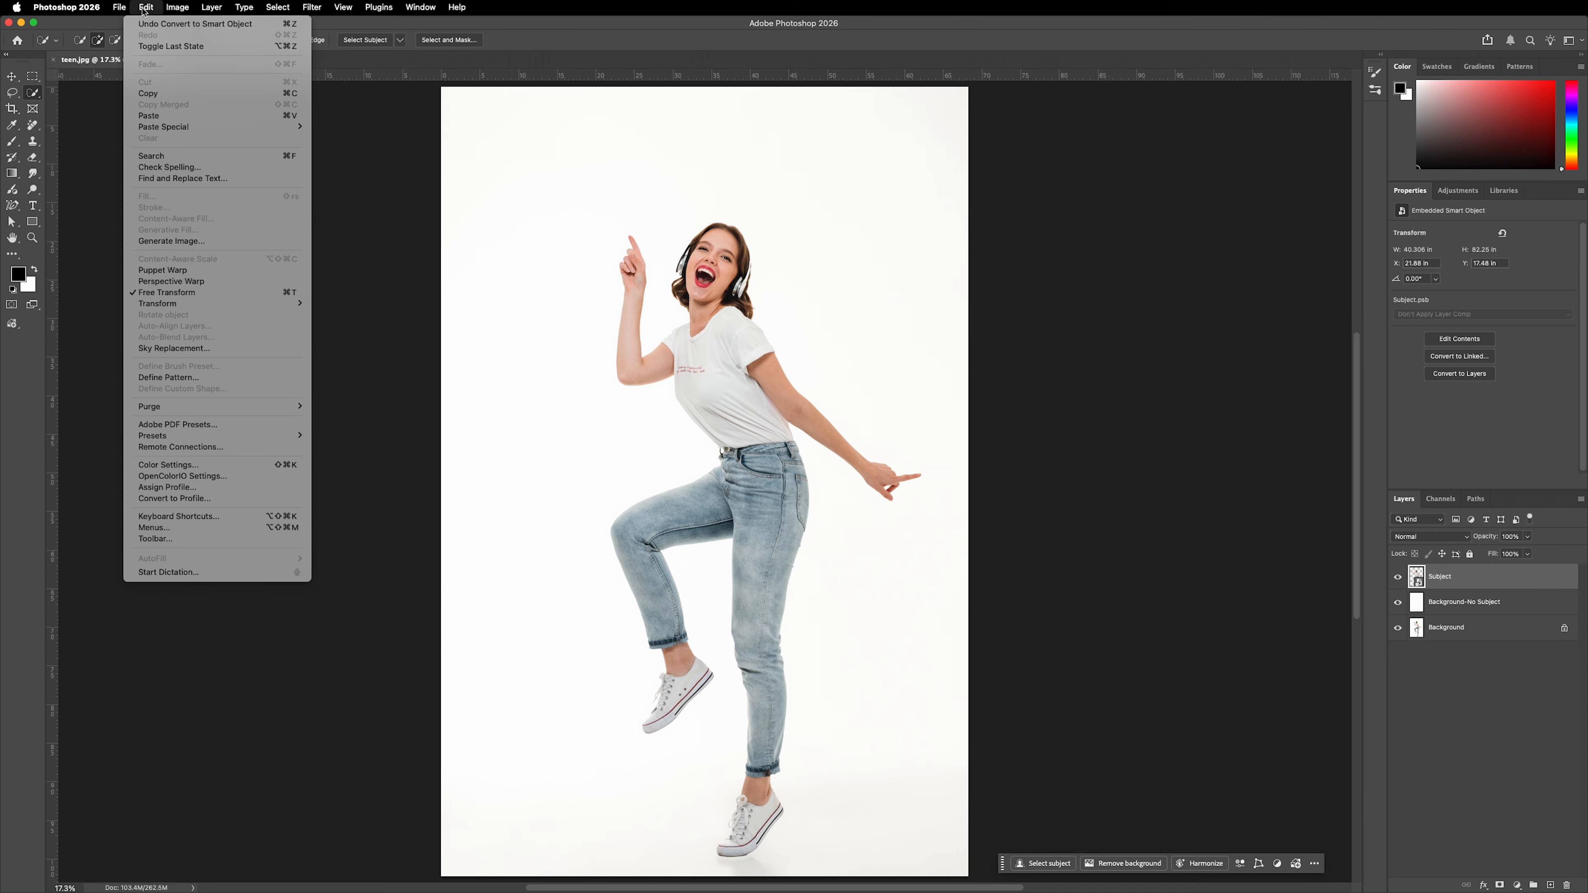
pyautogui.click(175, 274)
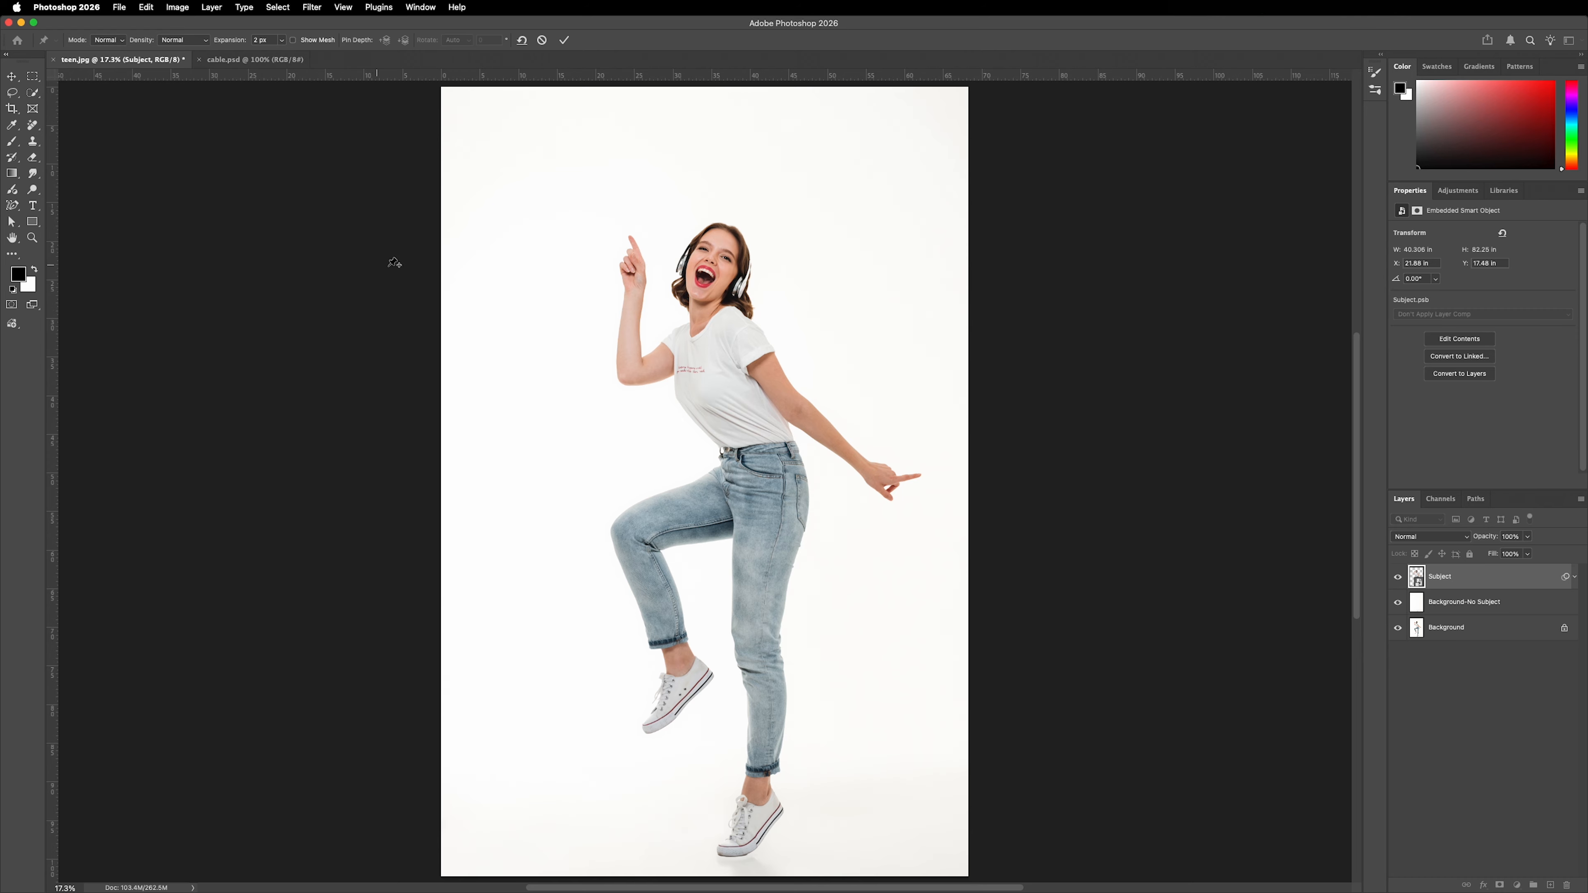
pyautogui.click(293, 40)
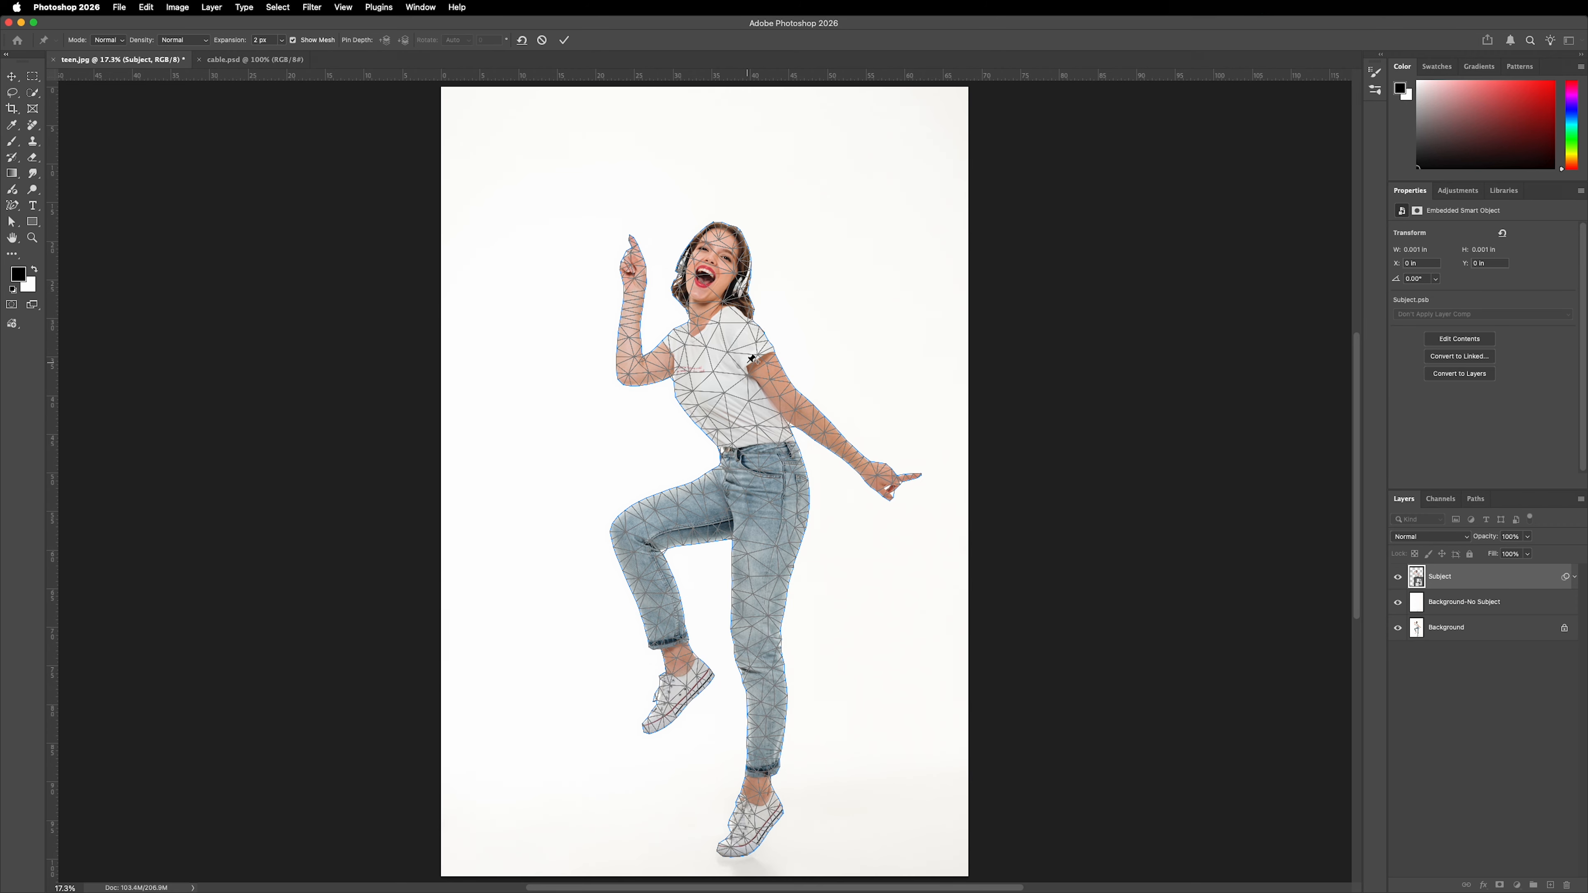
pyautogui.press('super+0')
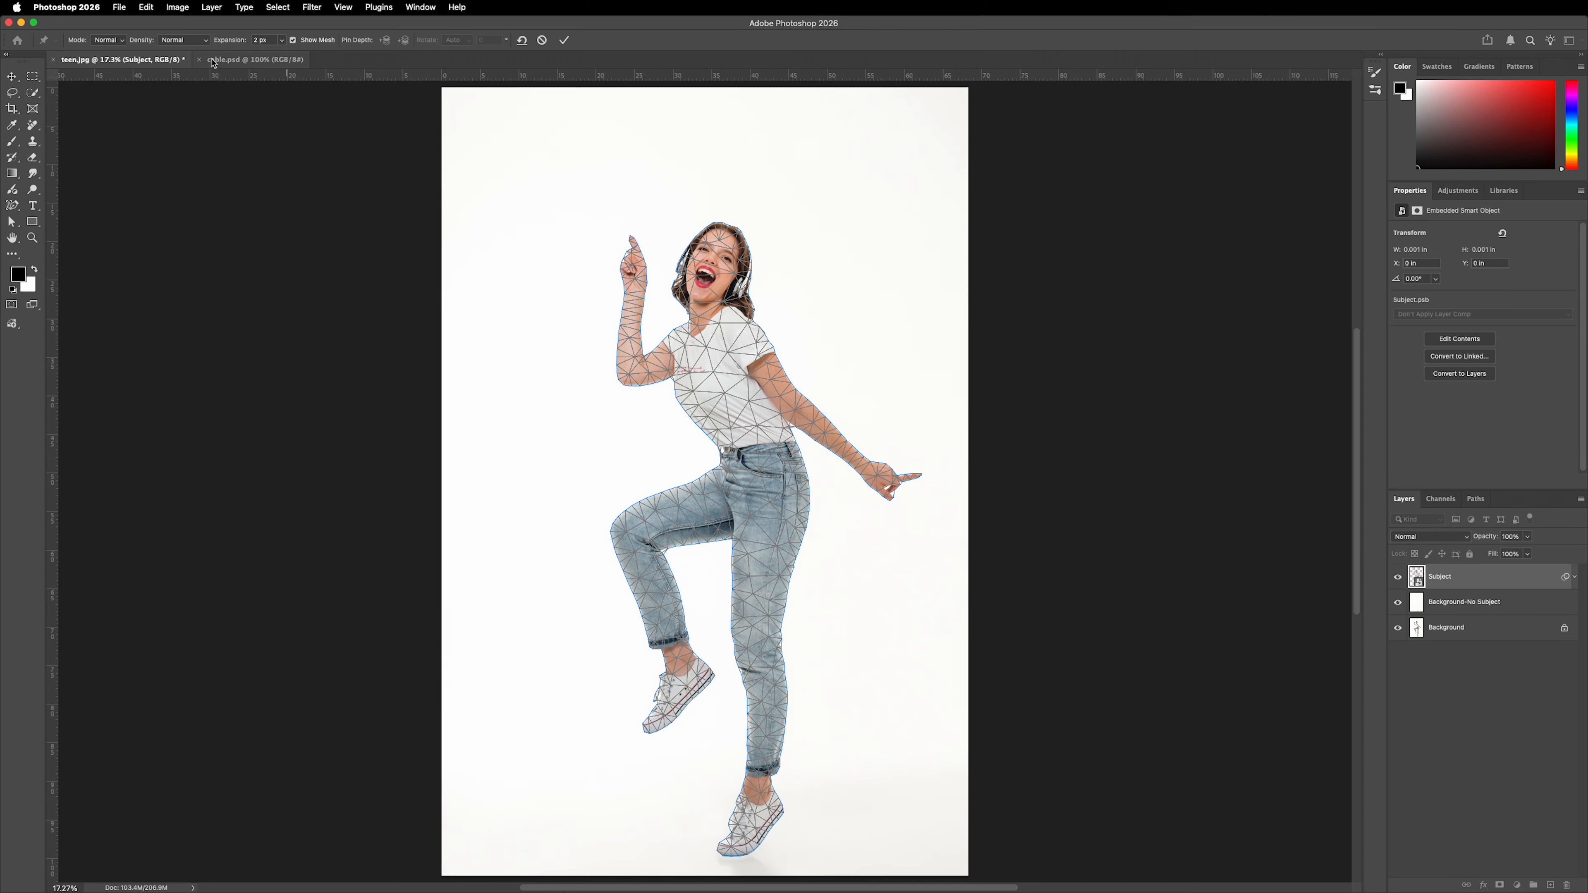
# Keep the Puppet Warp density at Normal, set the expansion to 27 px and hide the mesh.
pyautogui.click(186, 41)
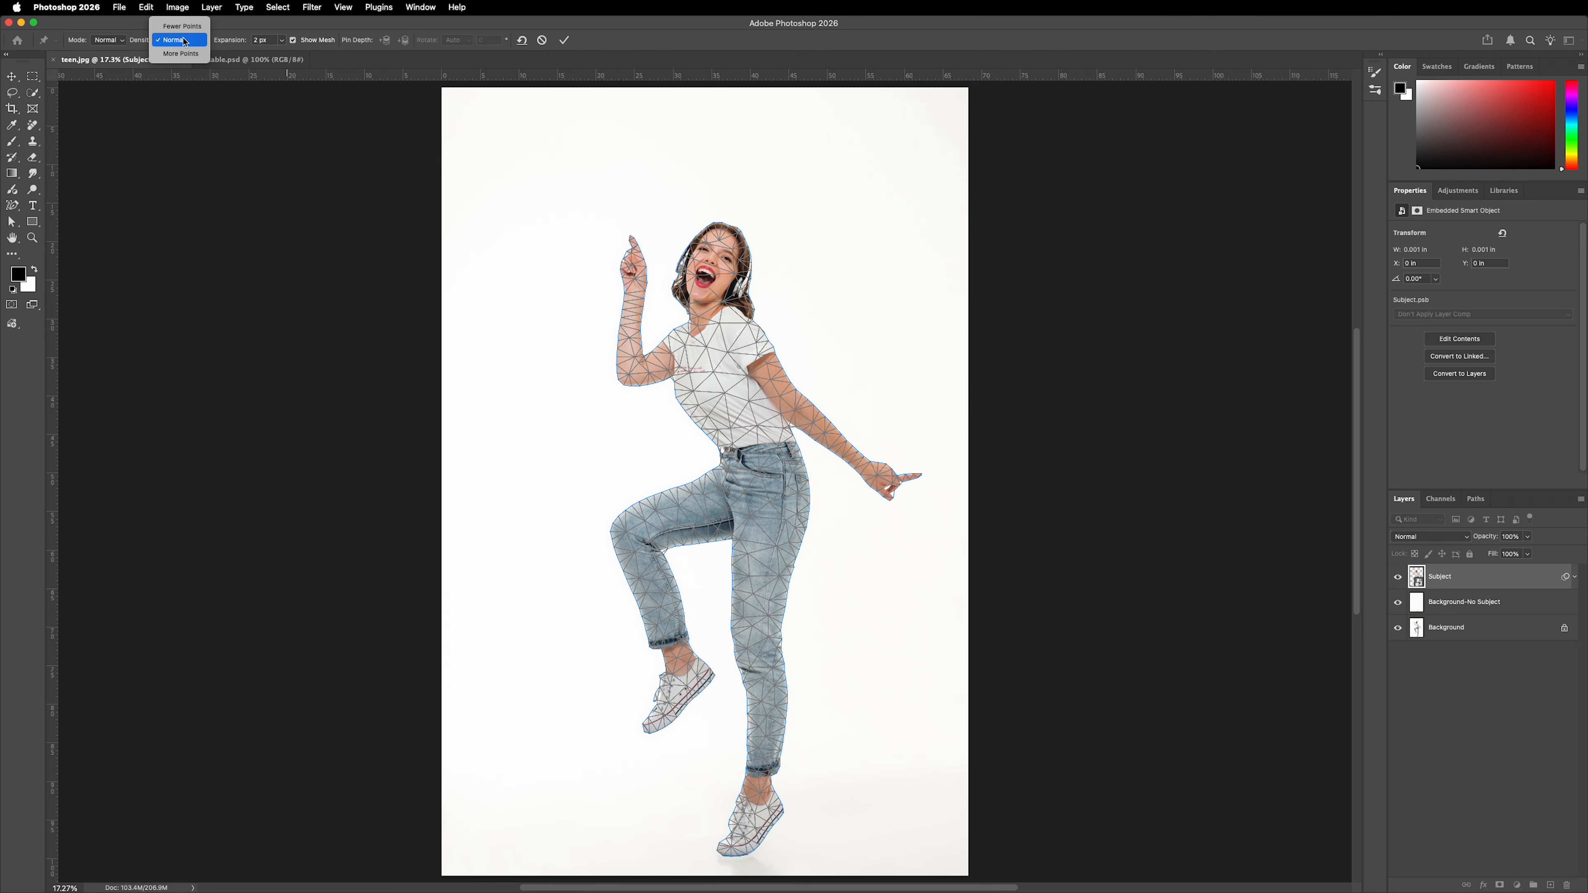
pyautogui.click(278, 111)
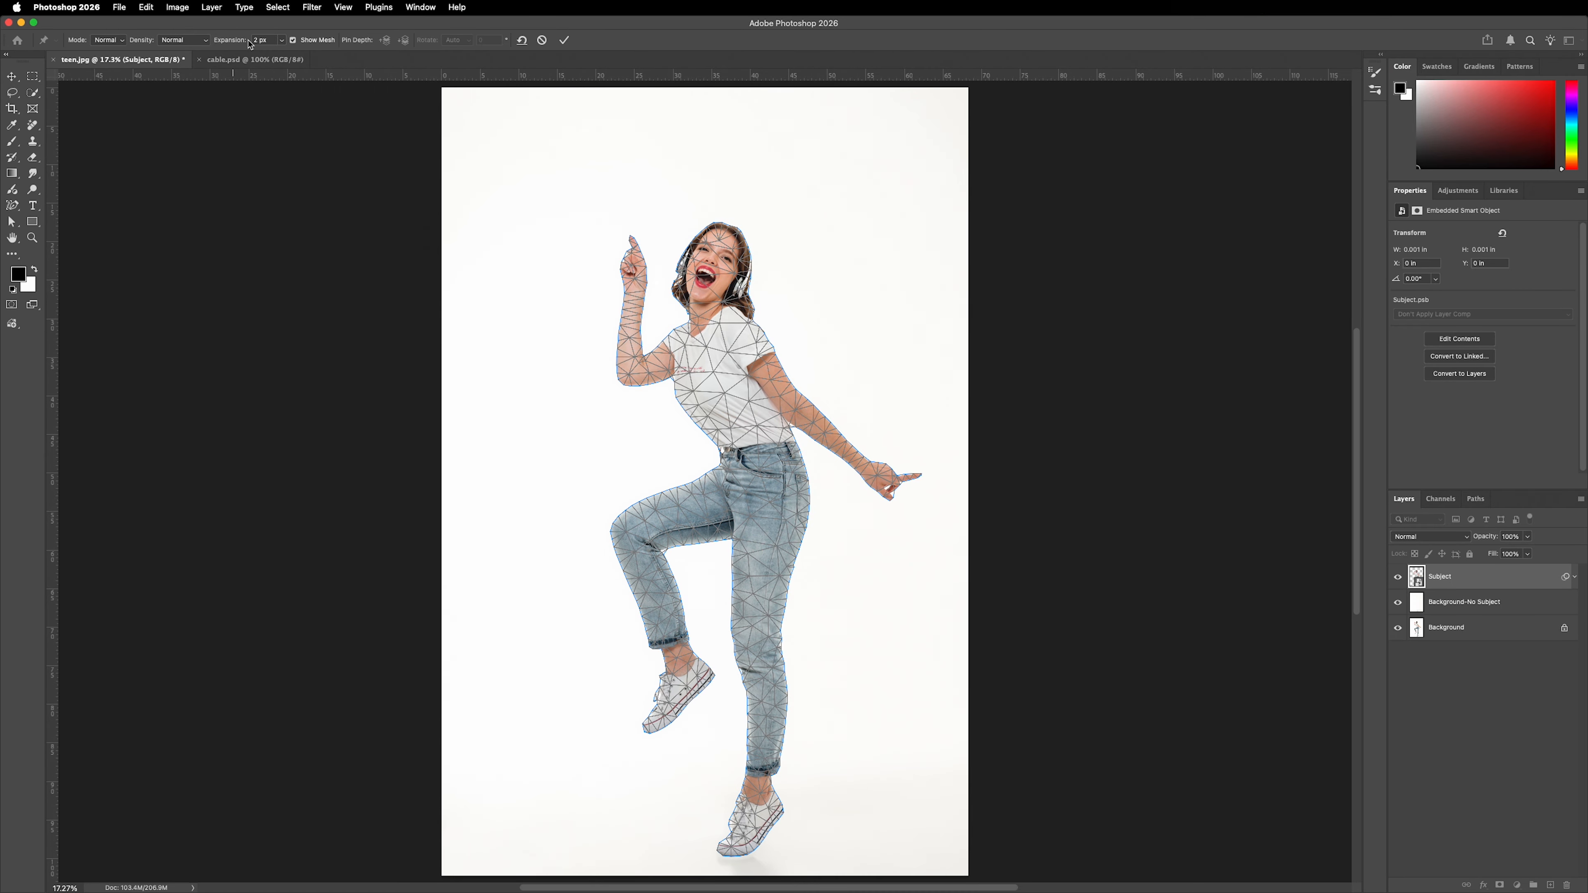
pyautogui.click(283, 41)
pyautogui.moveTo(283, 59); pyautogui.dragTo(287, 55)
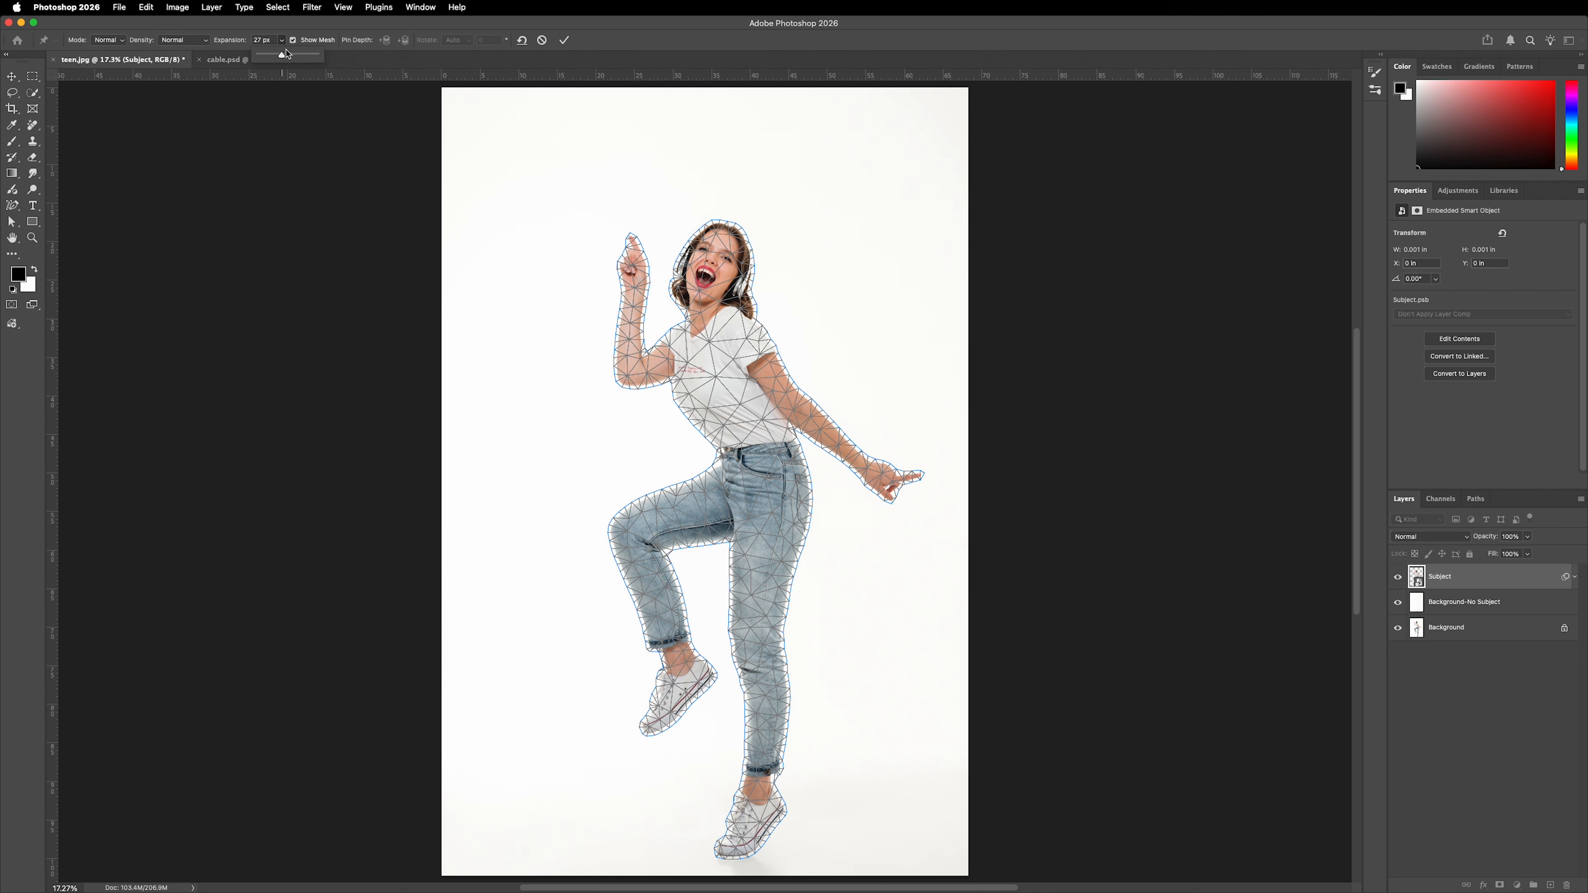
pyautogui.click(293, 40)
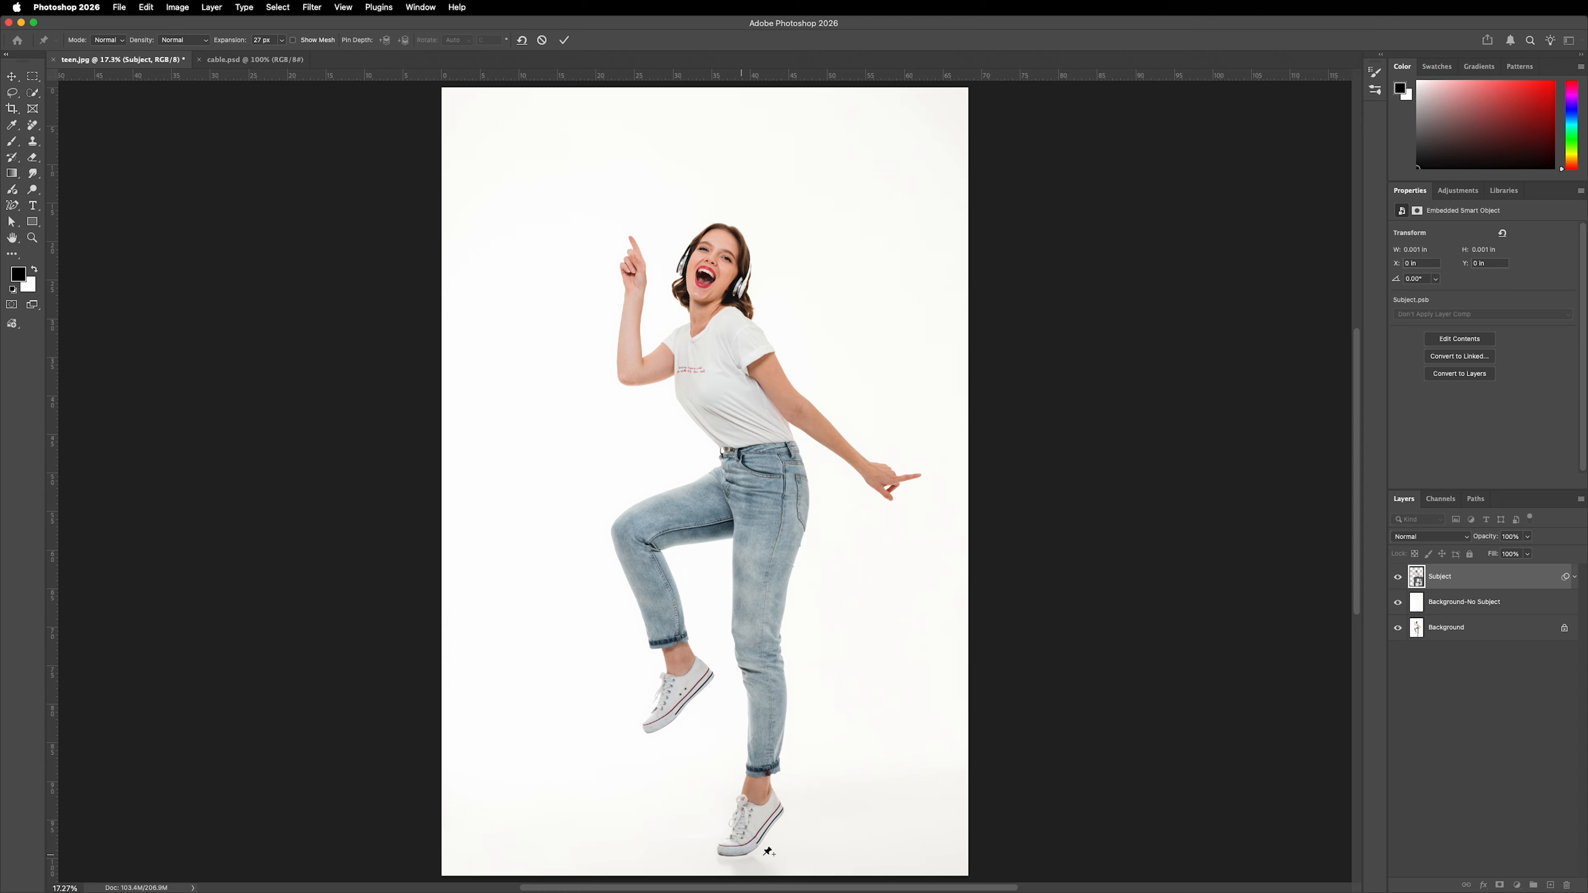
# Place warp pins on the standing leg's shoe, knee and thigh, the waist, both hips, both shoulders, and the raised leg's knee and shoe.
pyautogui.click(739, 838)
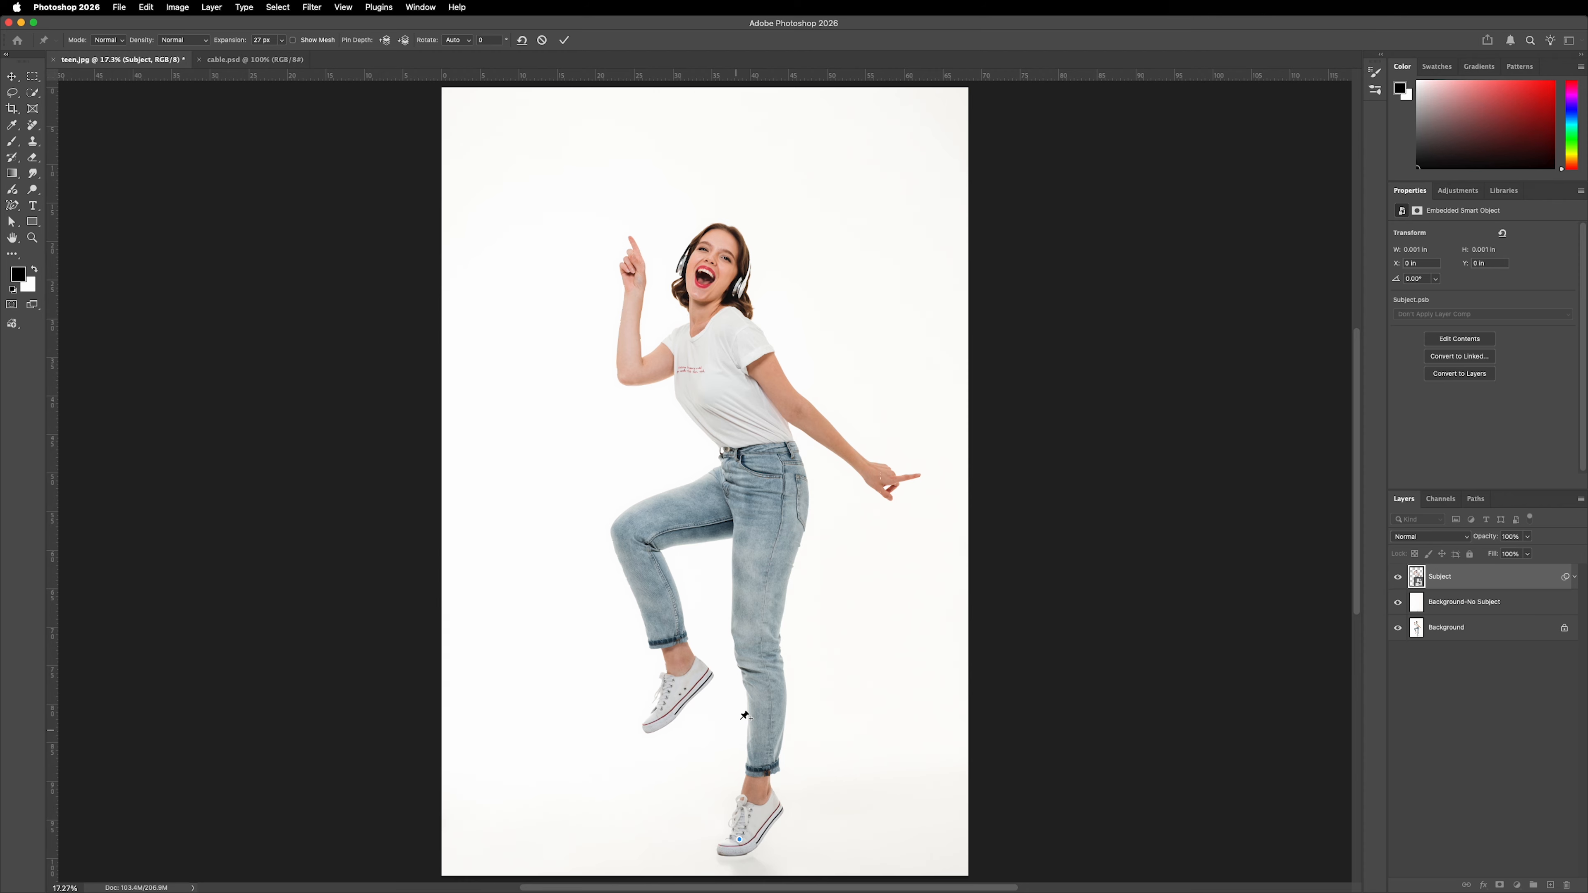
pyautogui.click(760, 661)
pyautogui.click(764, 528)
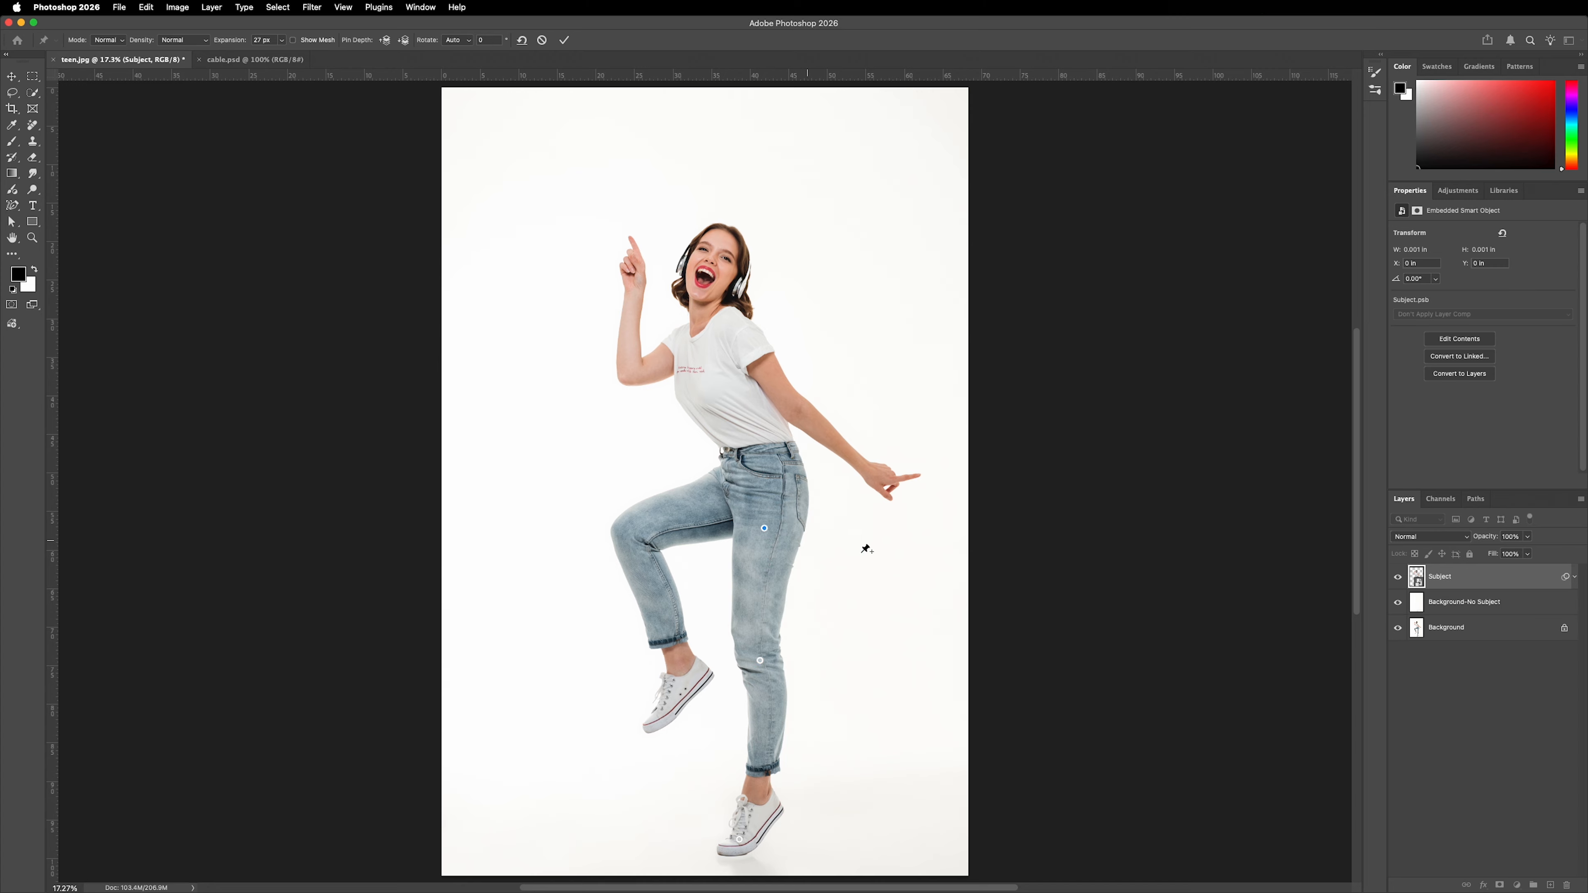
pyautogui.click(753, 455)
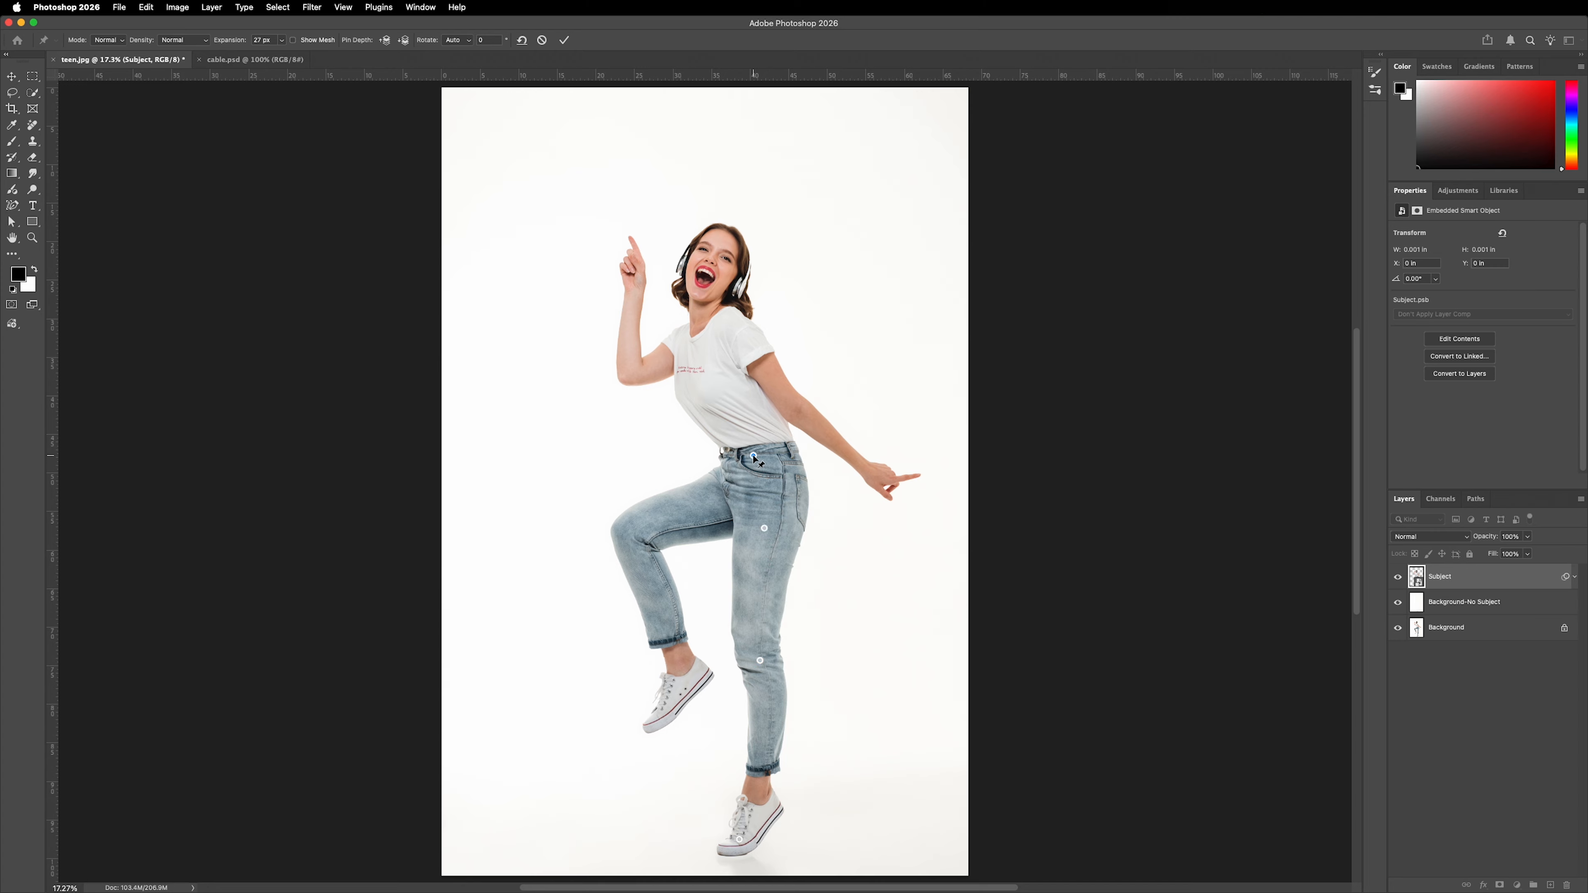
pyautogui.click(779, 489)
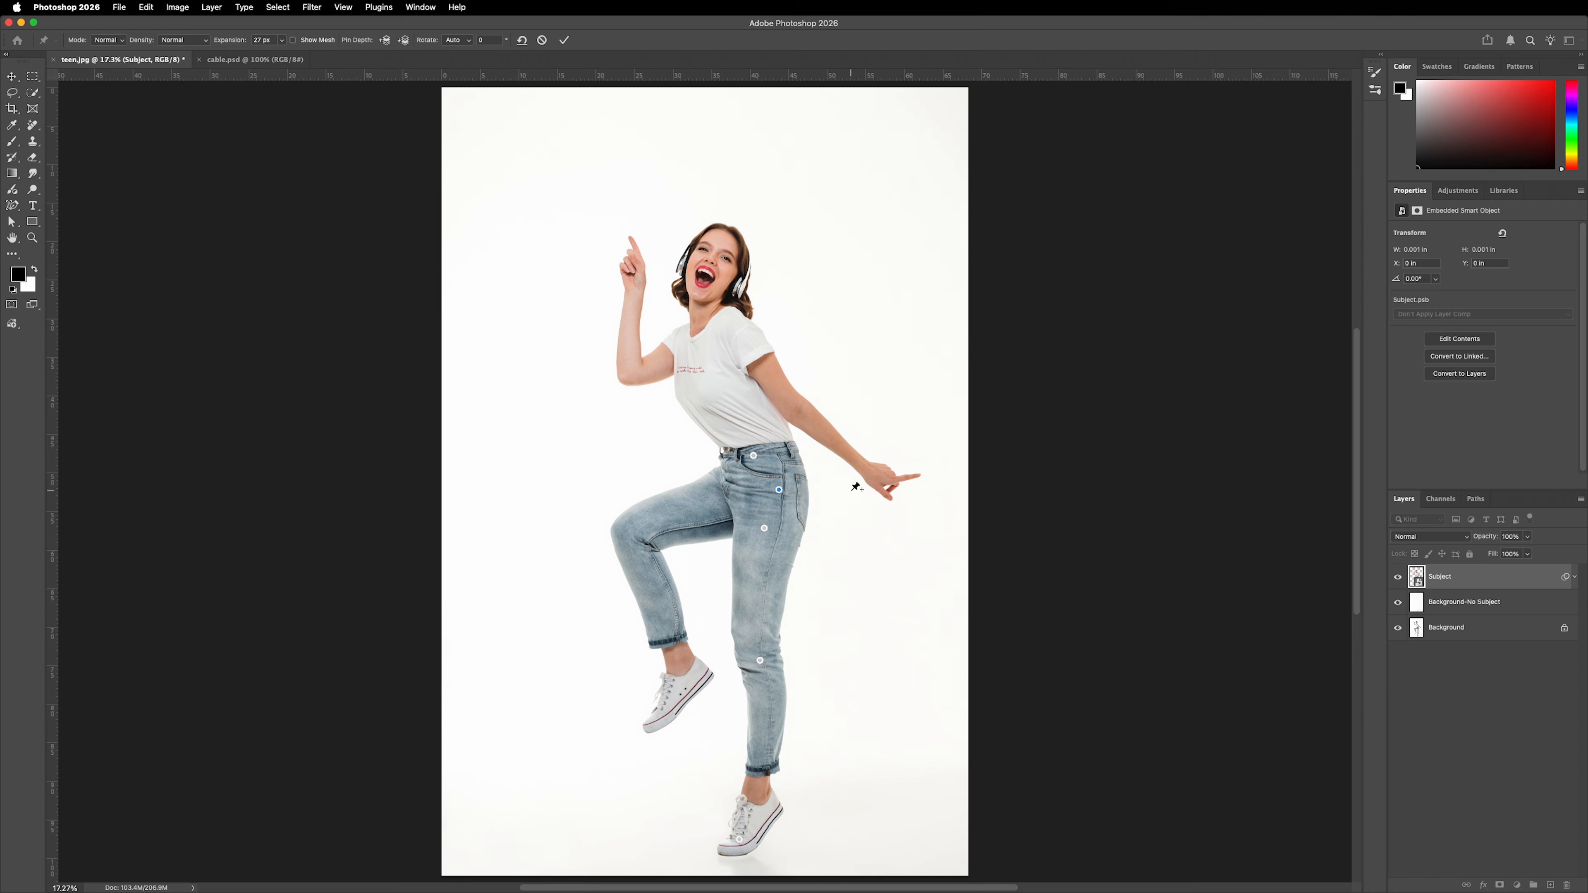
pyautogui.click(719, 488)
pyautogui.click(737, 329)
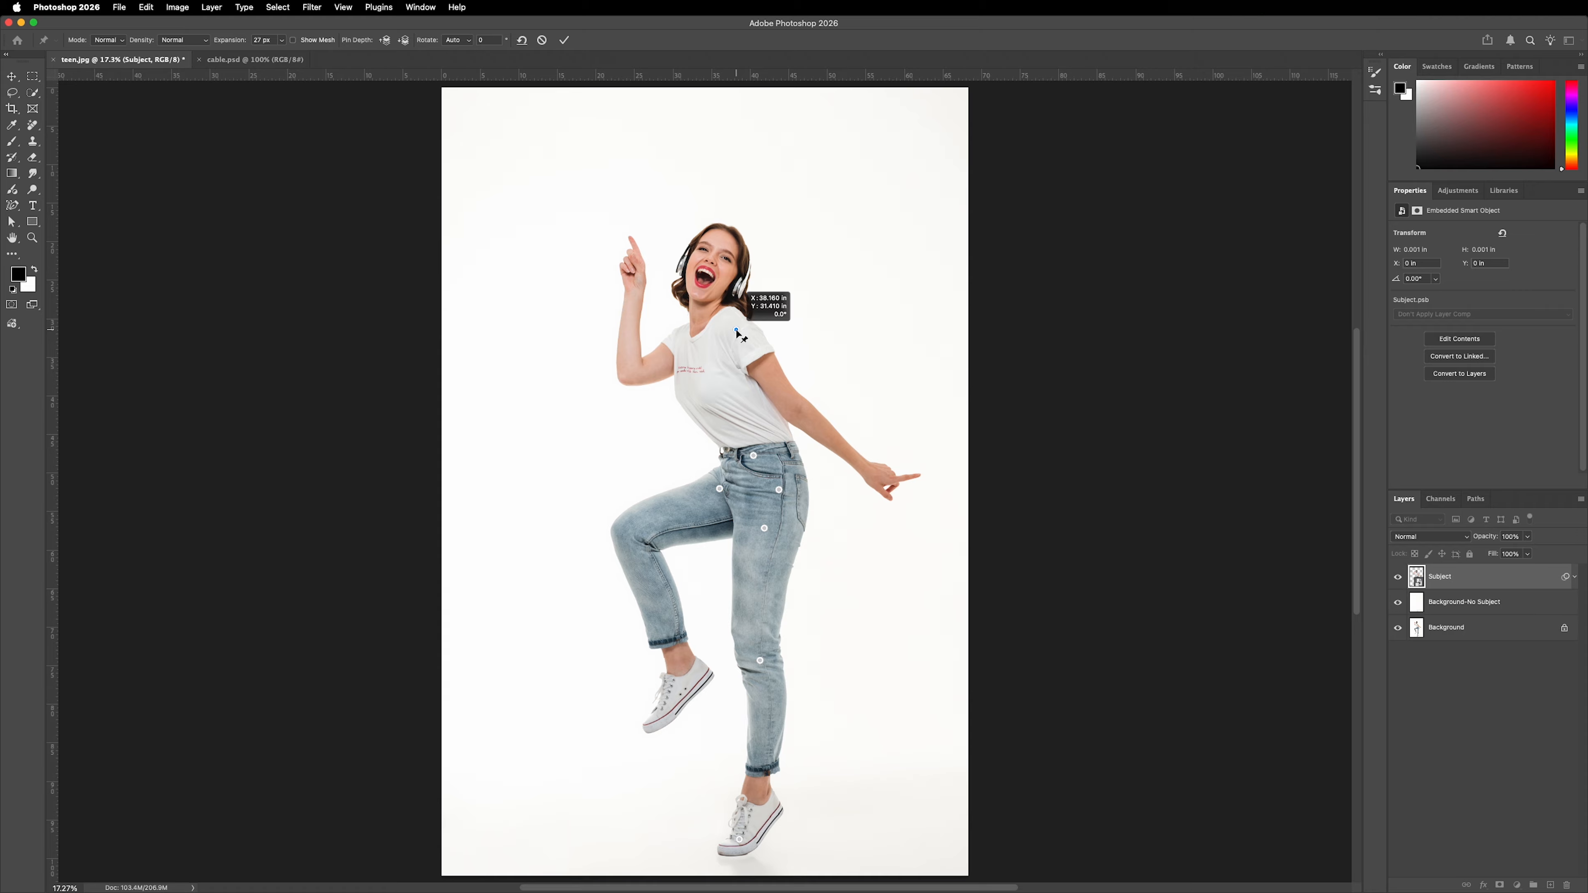
pyautogui.click(679, 343)
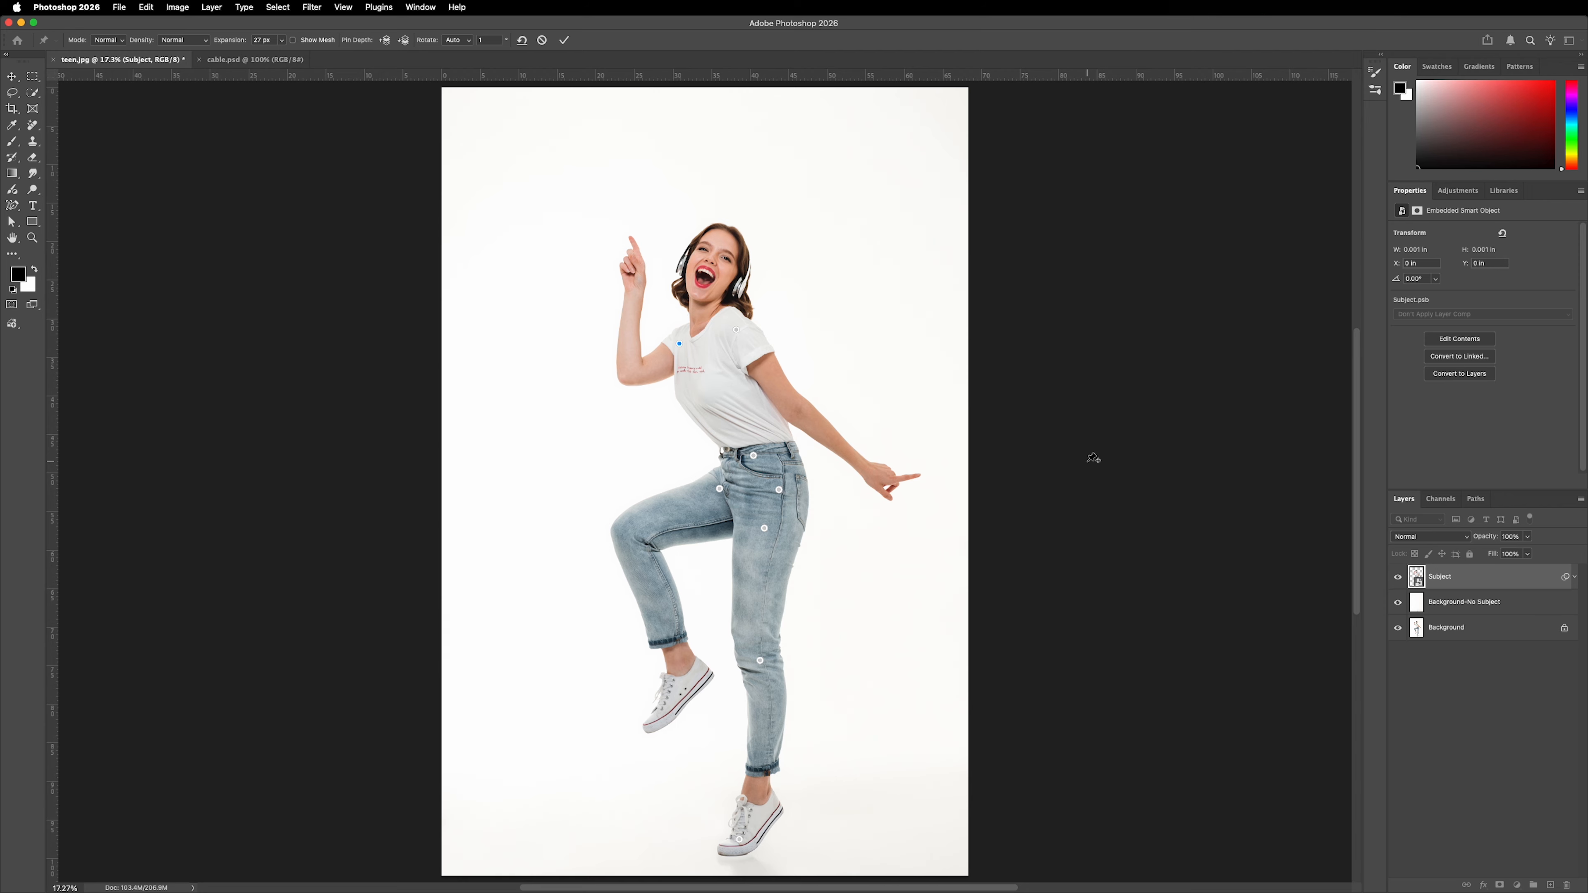
pyautogui.click(1094, 458)
pyautogui.click(621, 530)
pyautogui.click(676, 693)
# Try swinging the raised foot outward by its pin, and undo the move.
pyautogui.moveTo(675, 693); pyautogui.dragTo(644, 682)
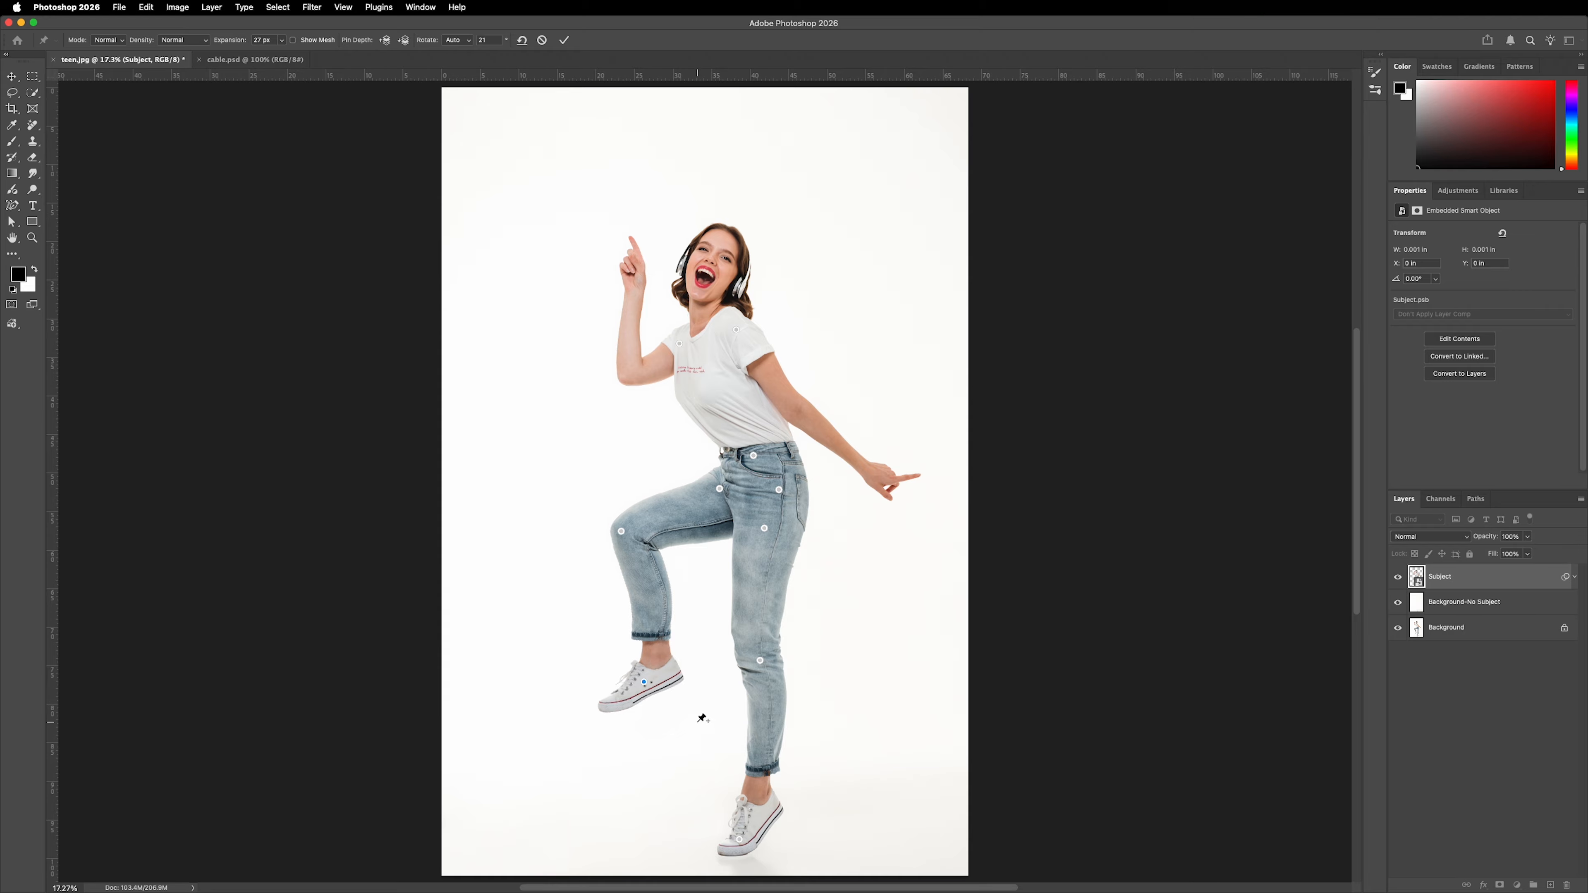
pyautogui.press('super+z')
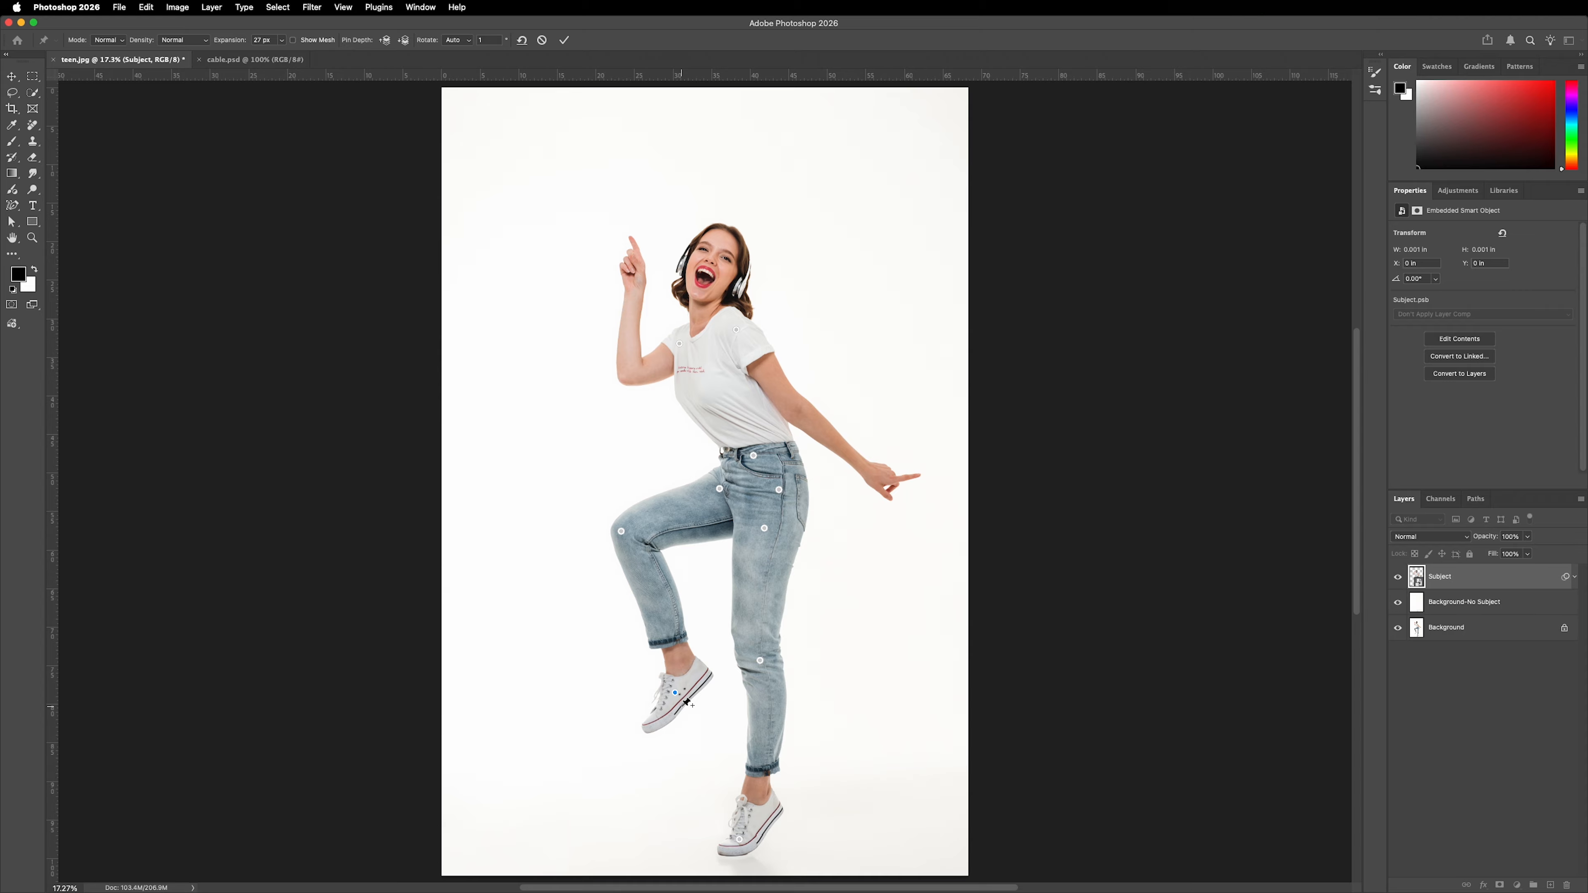
# Remove the pin from the raised shoe and rotate the raised knee's pin to 27° to swing the lower leg outward.
pyautogui.press('alt')
pyautogui.keyDown('alt'); pyautogui.click(676, 693); pyautogui.keyUp('alt')
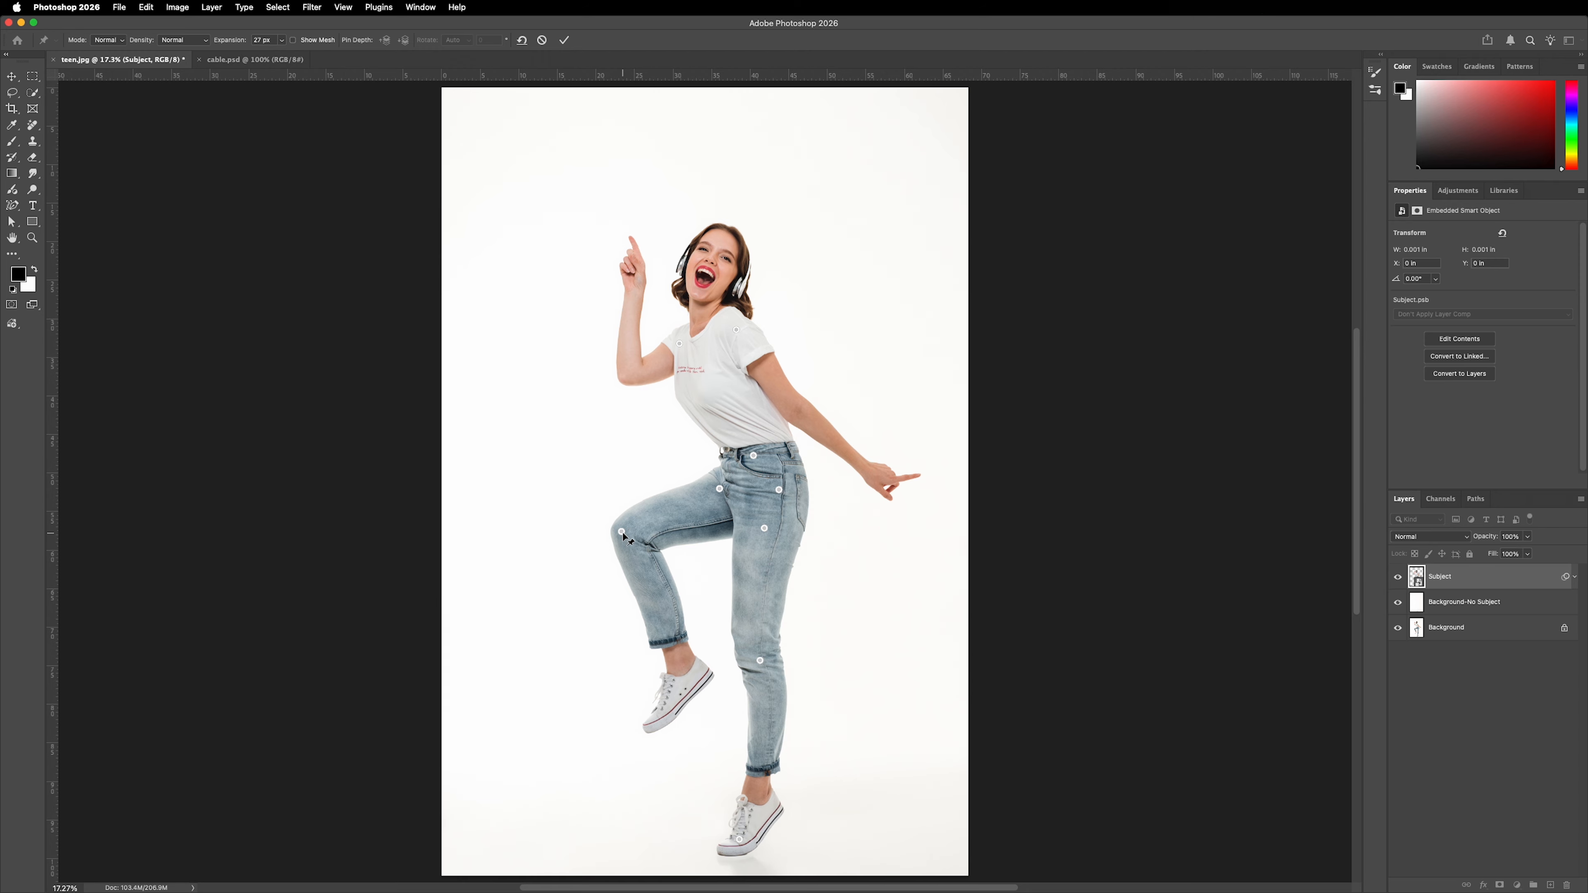
pyautogui.moveTo(623, 534); pyautogui.dragTo(625, 534)
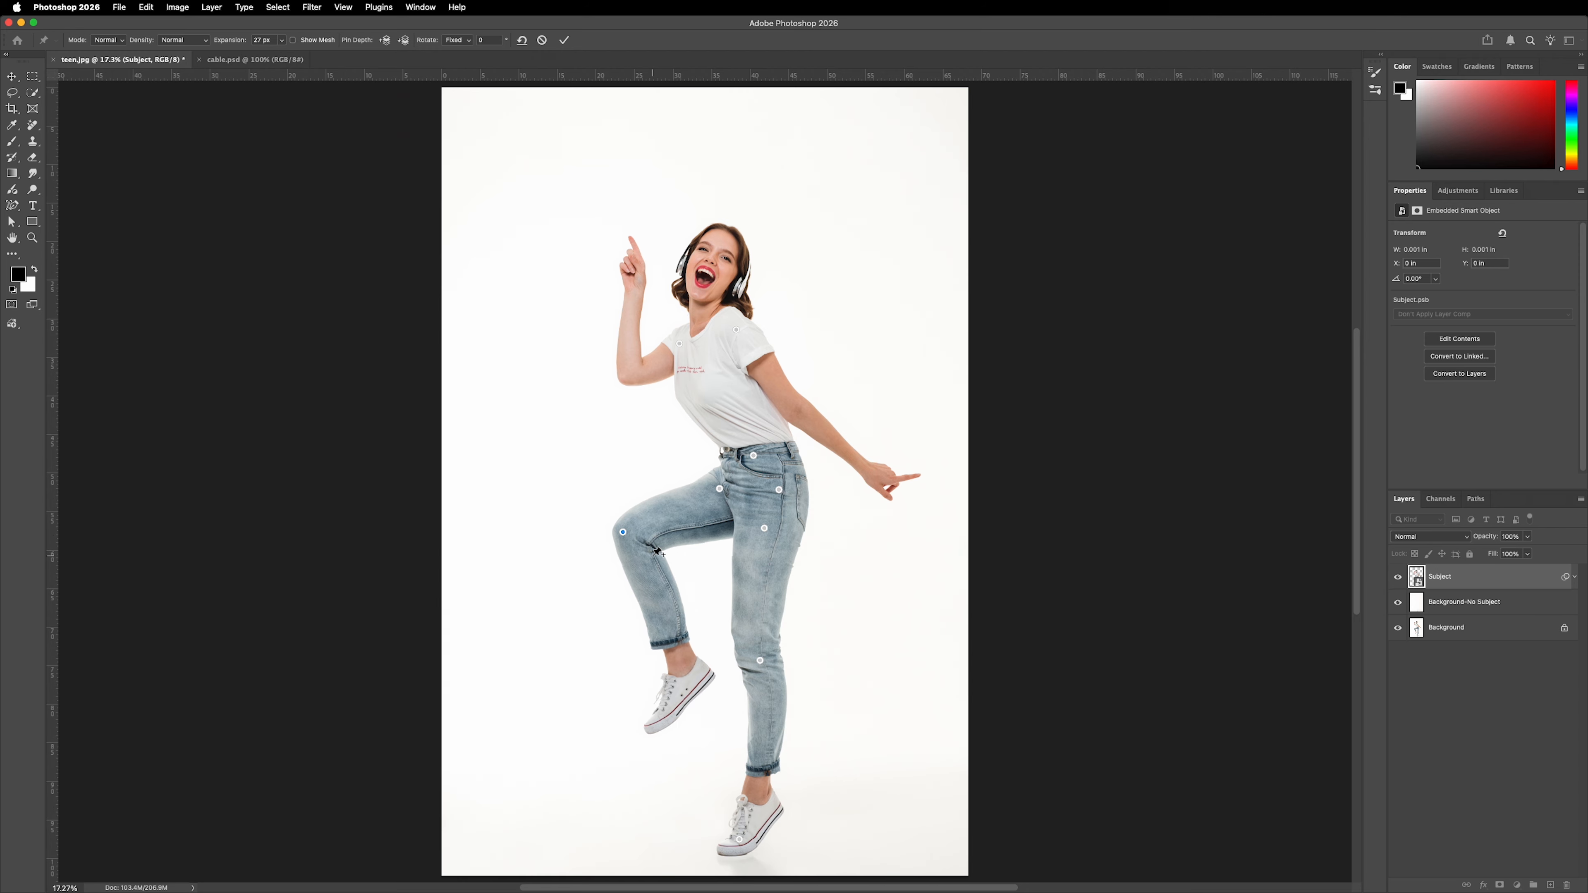
pyautogui.press('alt')
pyautogui.moveTo(648, 544); pyautogui.dragTo(638, 554)
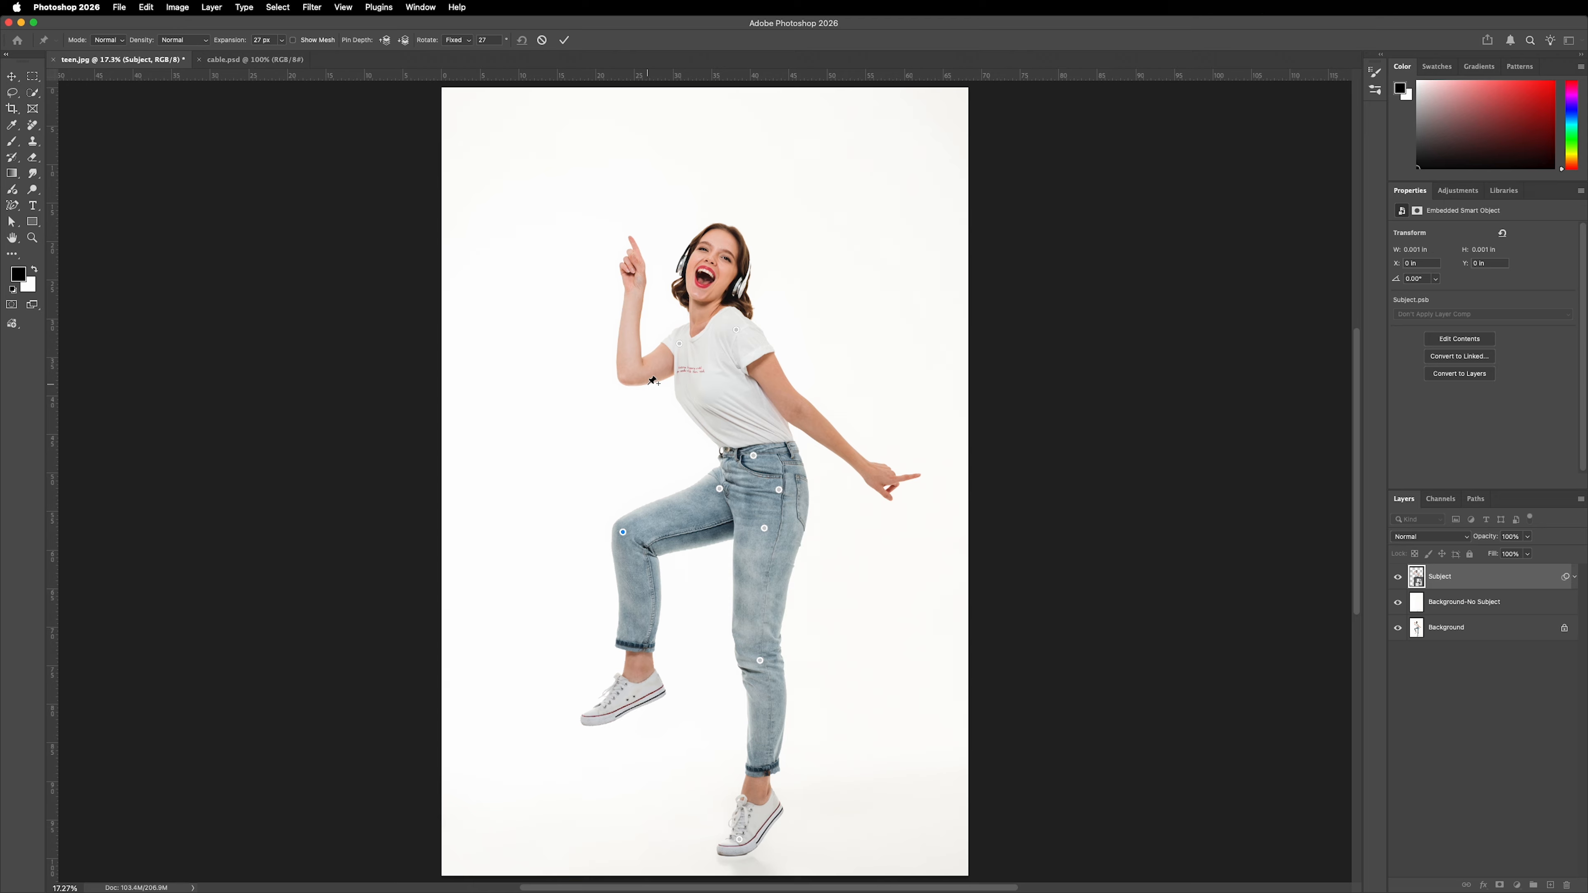
# Pin the elbow of the raised arm and rotate that pin to -18° to tilt the forearm outward.
pyautogui.click(630, 372)
pyautogui.press('alt')
pyautogui.moveTo(649, 393); pyautogui.dragTo(654, 382)
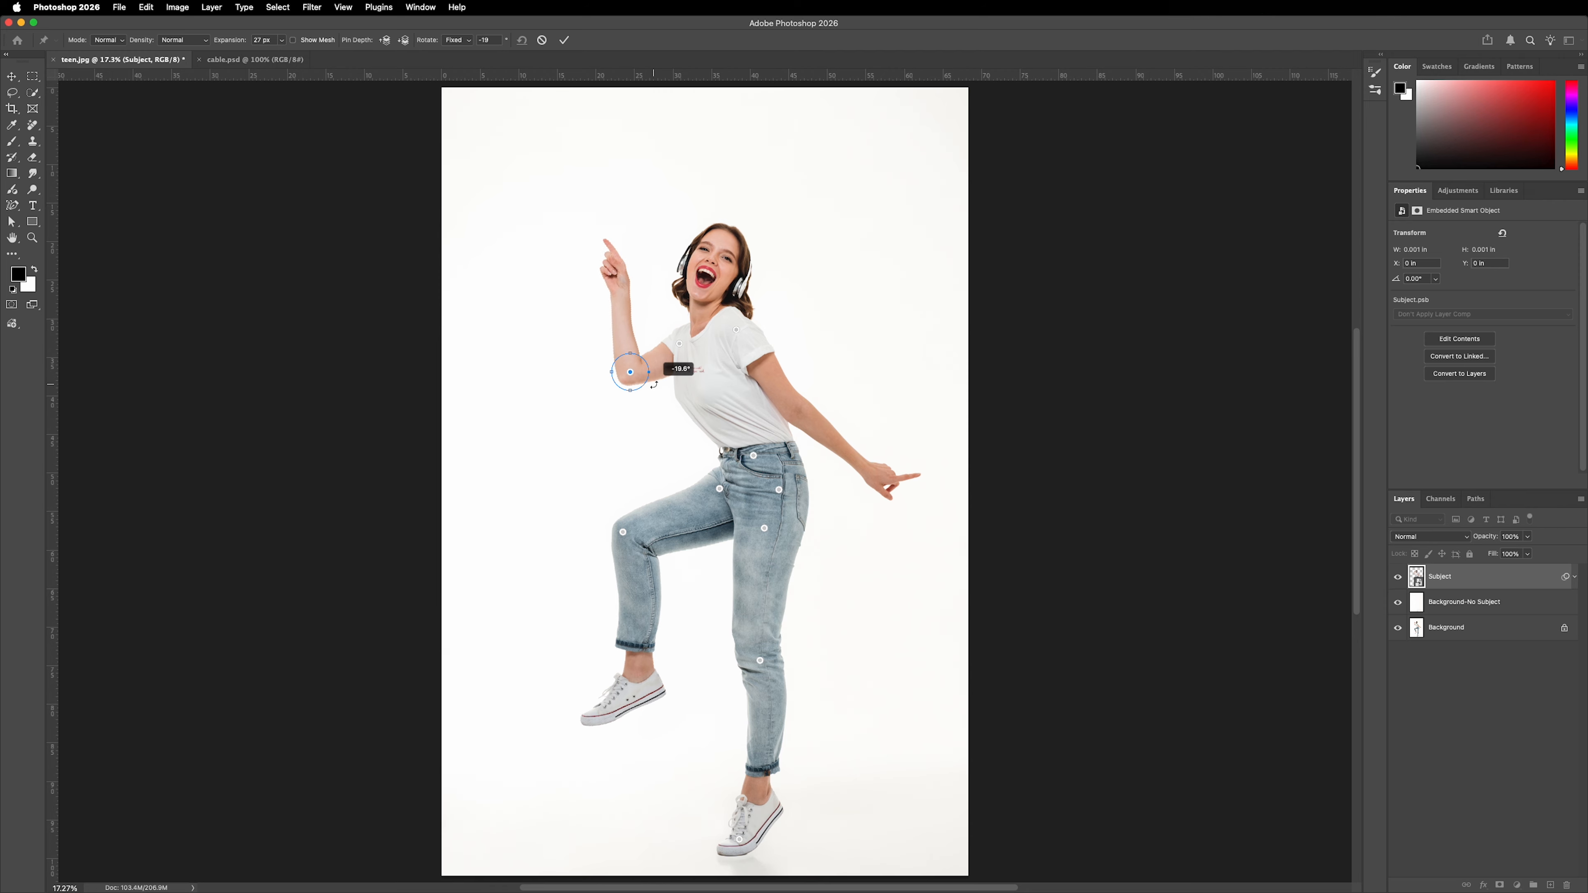
# Pin the base of the neck, rotate that pin to -17° to turn the head, and apply the Puppet Warp.
pyautogui.click(704, 318)
pyautogui.moveTo(722, 301); pyautogui.dragTo(718, 295)
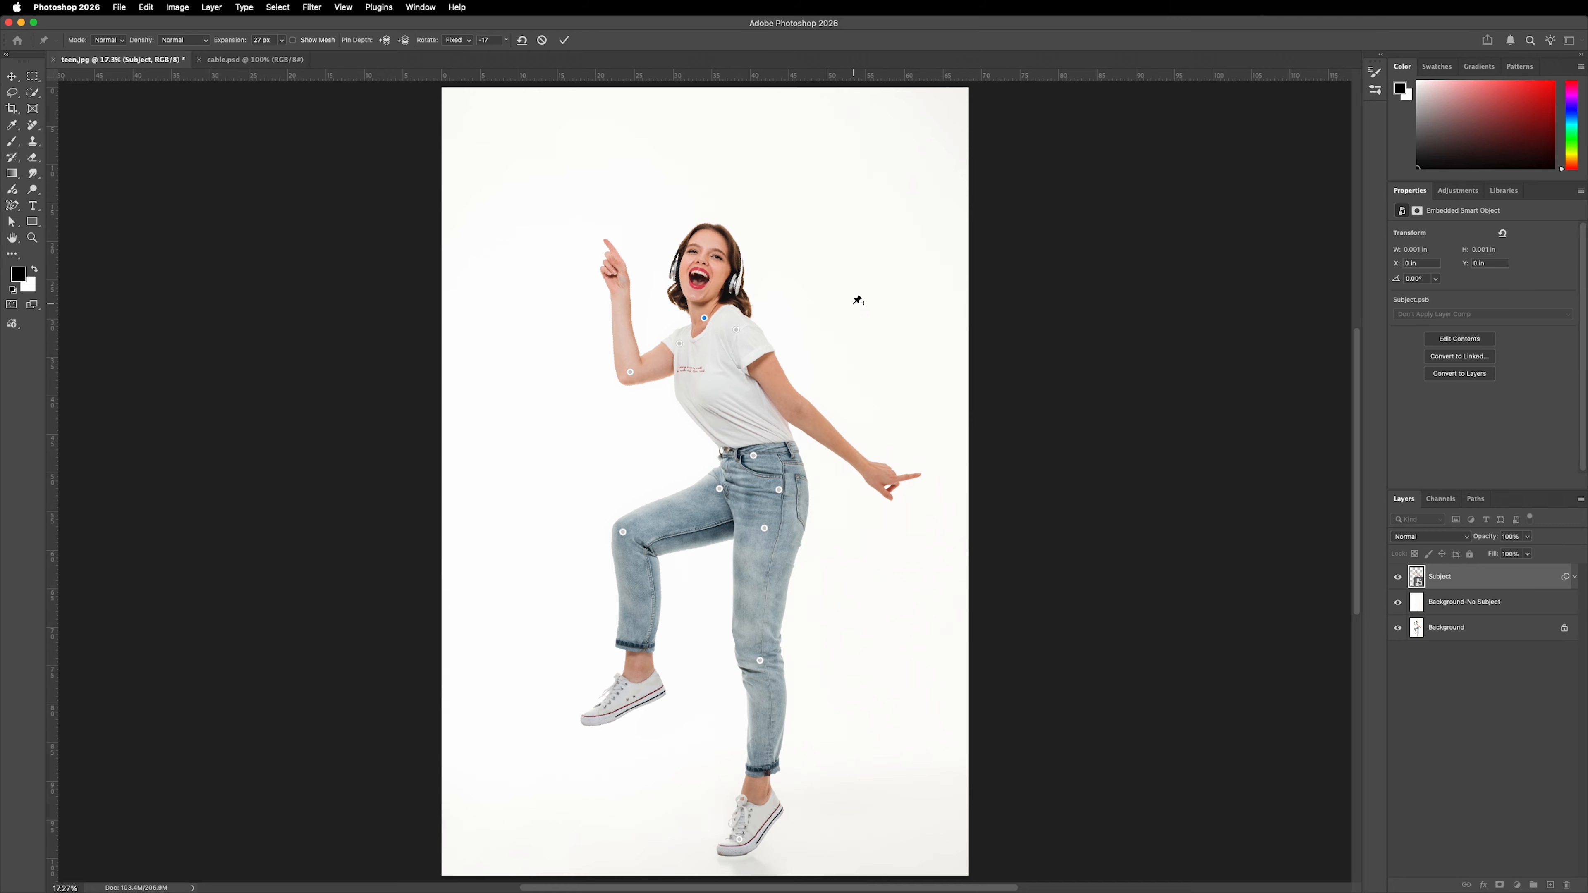
pyautogui.click(565, 41)
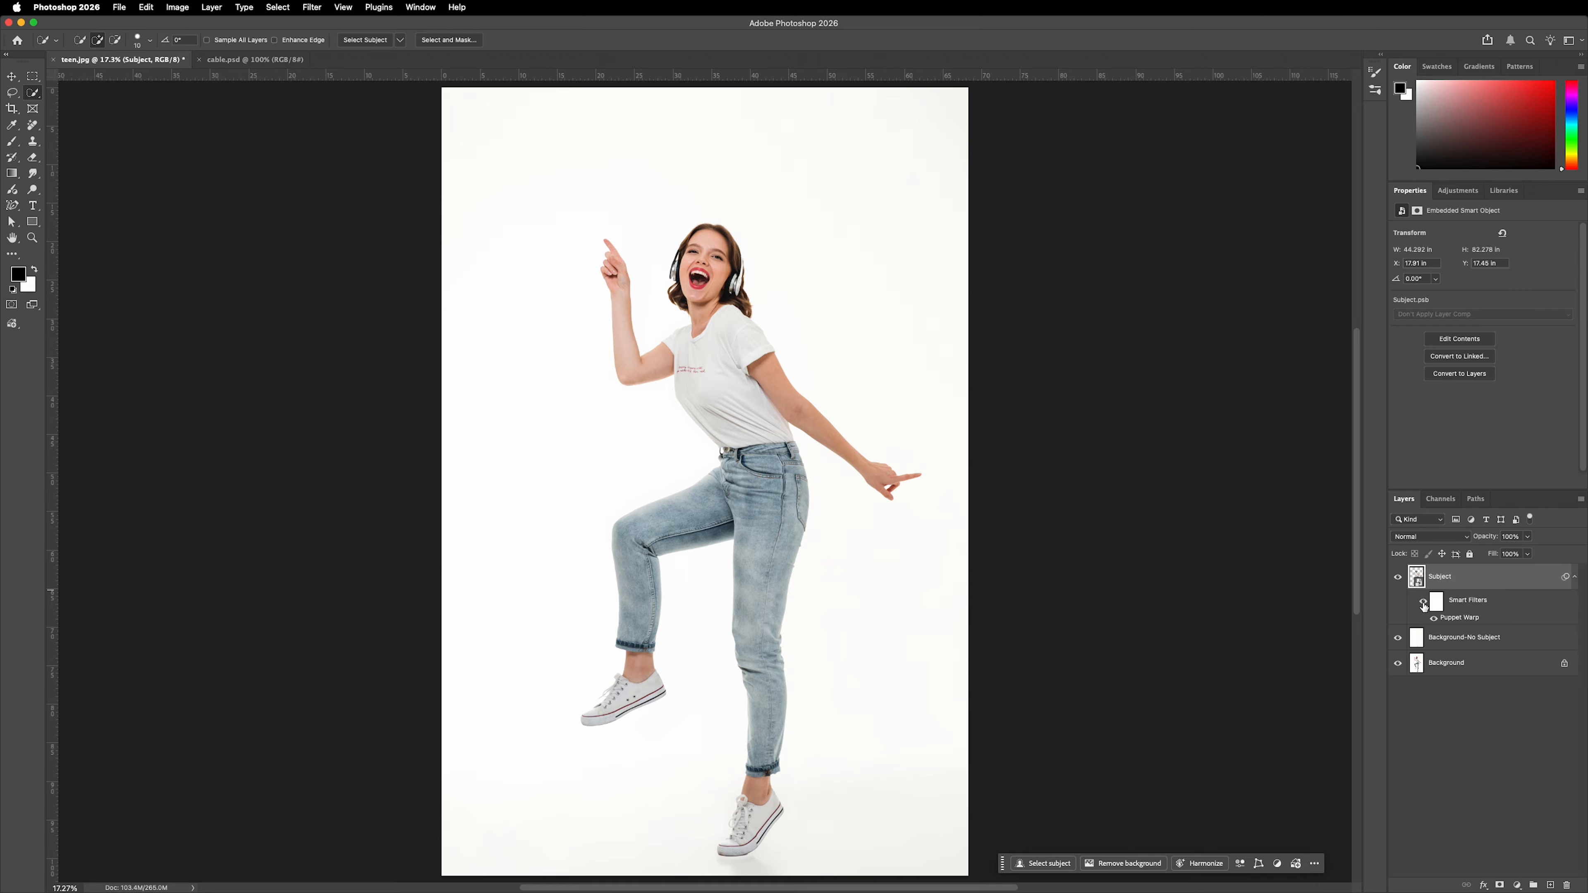
# Compare the woman's pose with and without the Smart Filters, and reopen the Puppet Warp filter to review its pins.
pyautogui.click(1423, 603)
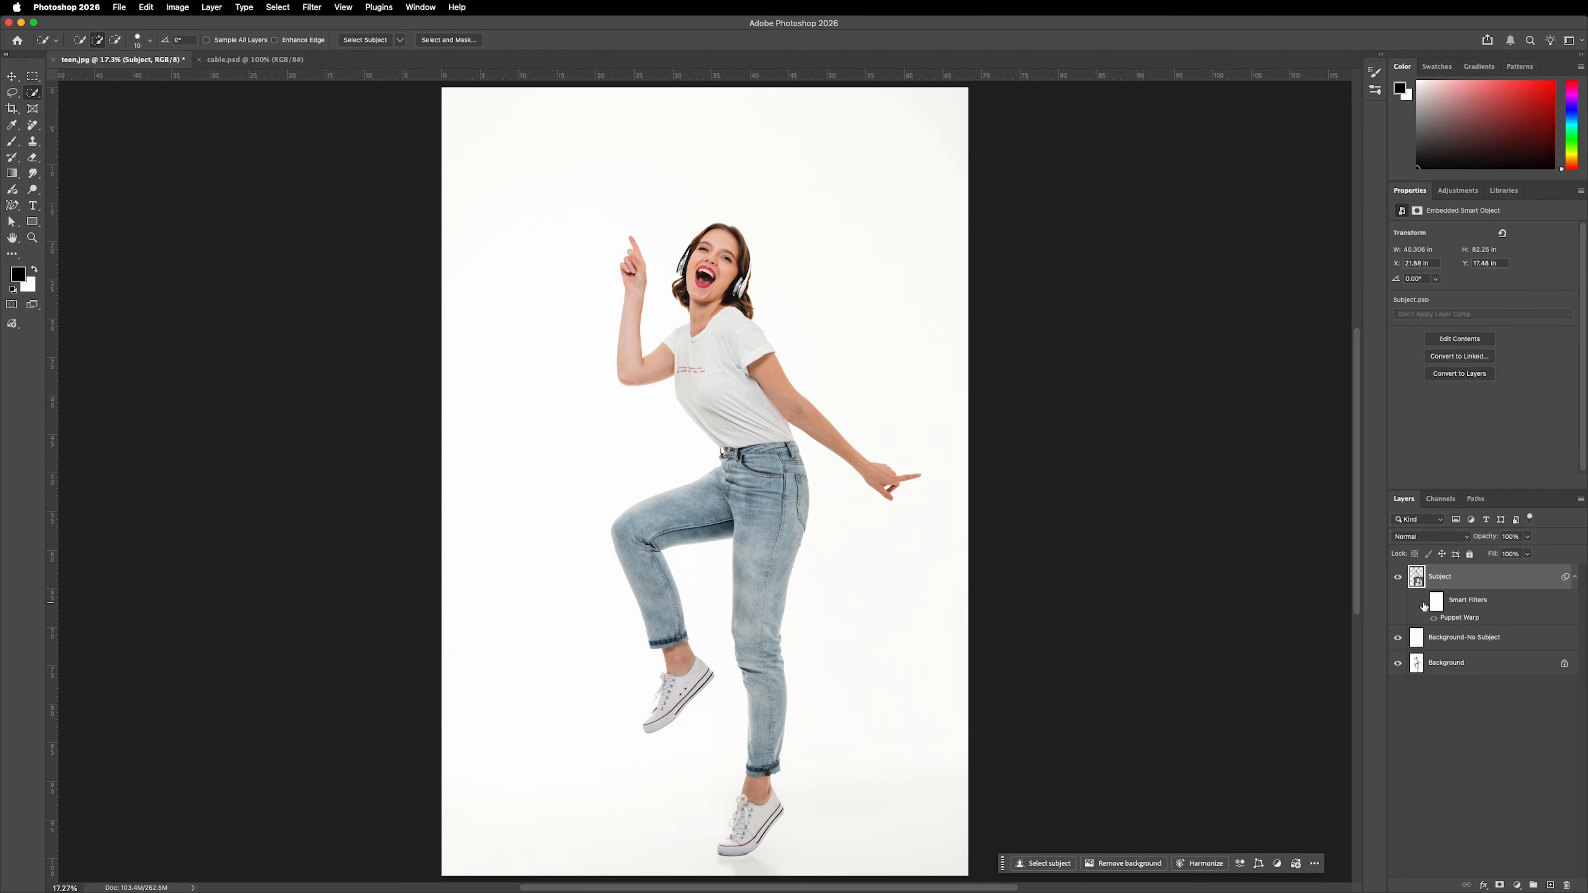
pyautogui.click(1423, 603)
pyautogui.click(1423, 602)
pyautogui.click(1423, 603)
pyautogui.doubleClick(1462, 617)
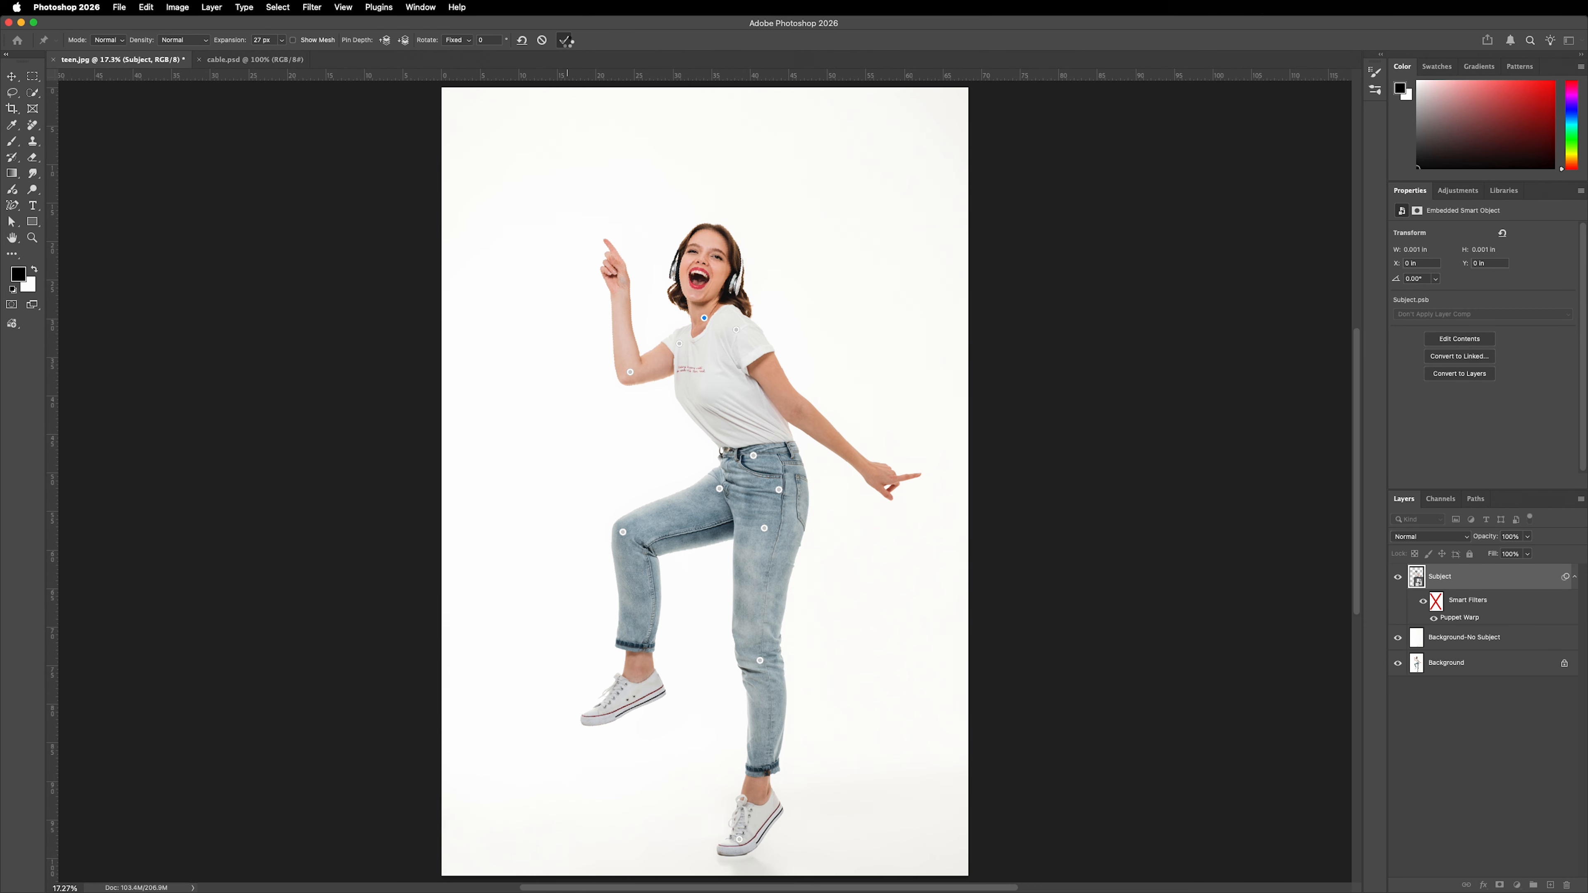
pyautogui.click(566, 41)
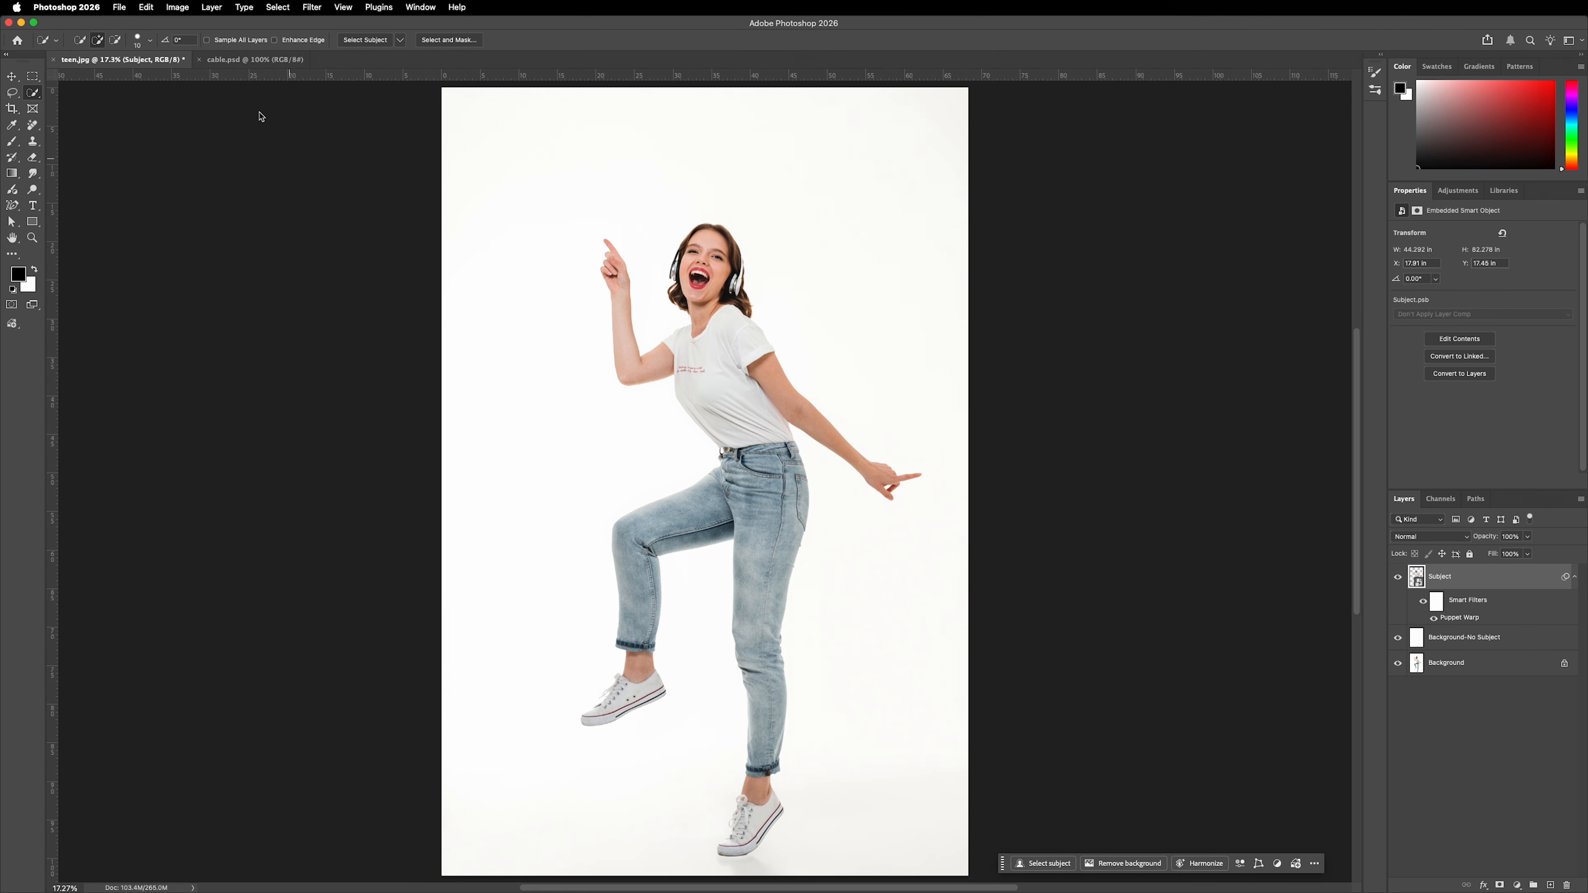
# Switch to cable.psd, start Puppet Warp on the Subject layer and place three pins along the lower part of the cable.
pyautogui.click(240, 63)
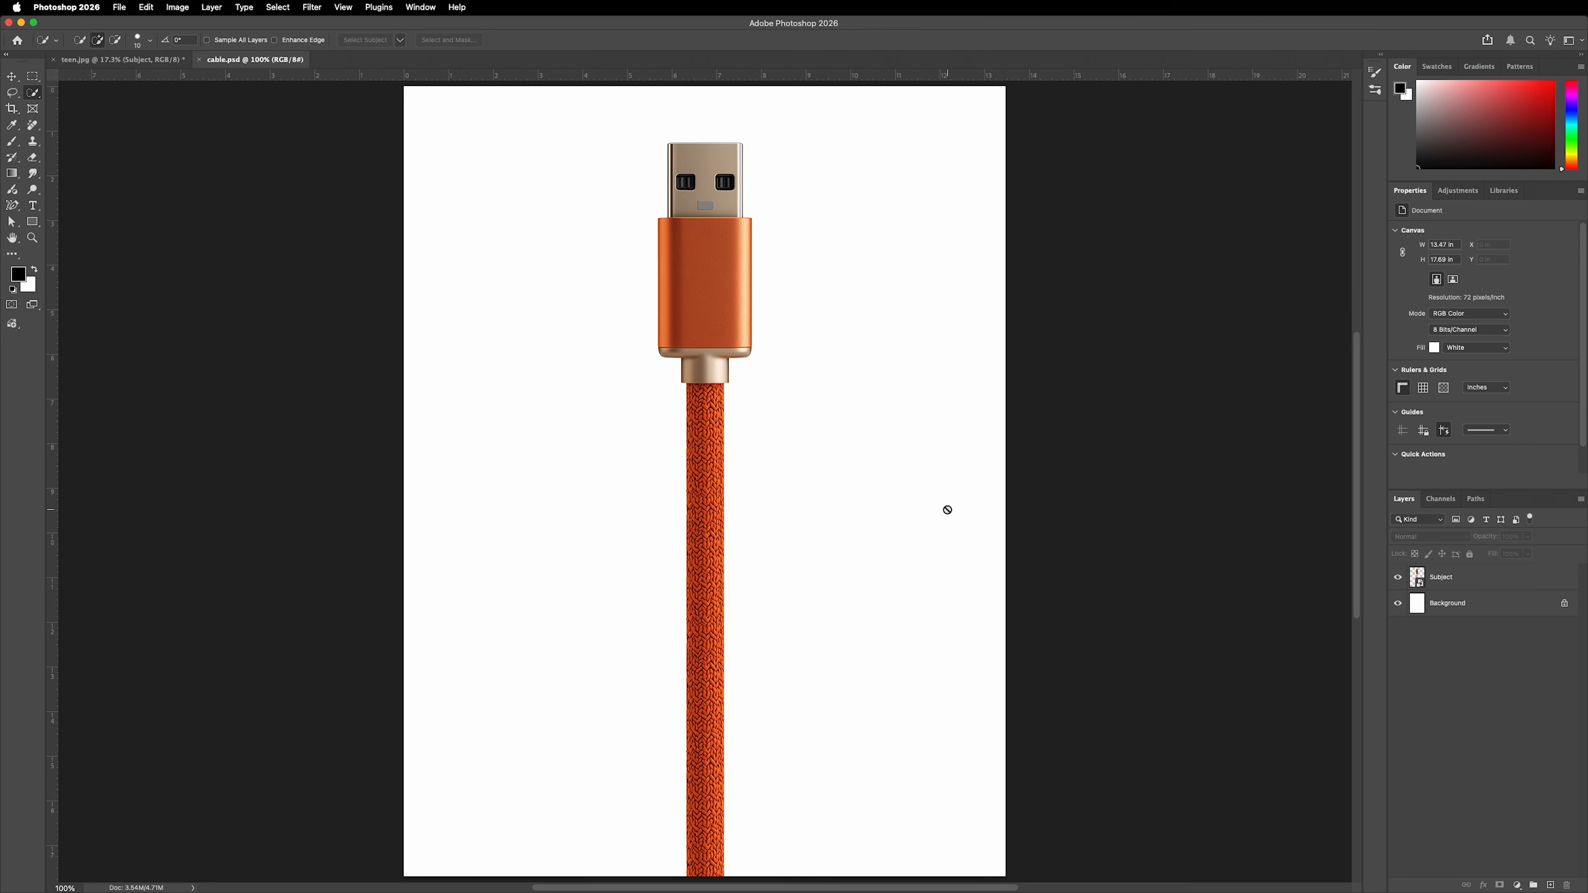
pyautogui.click(1441, 578)
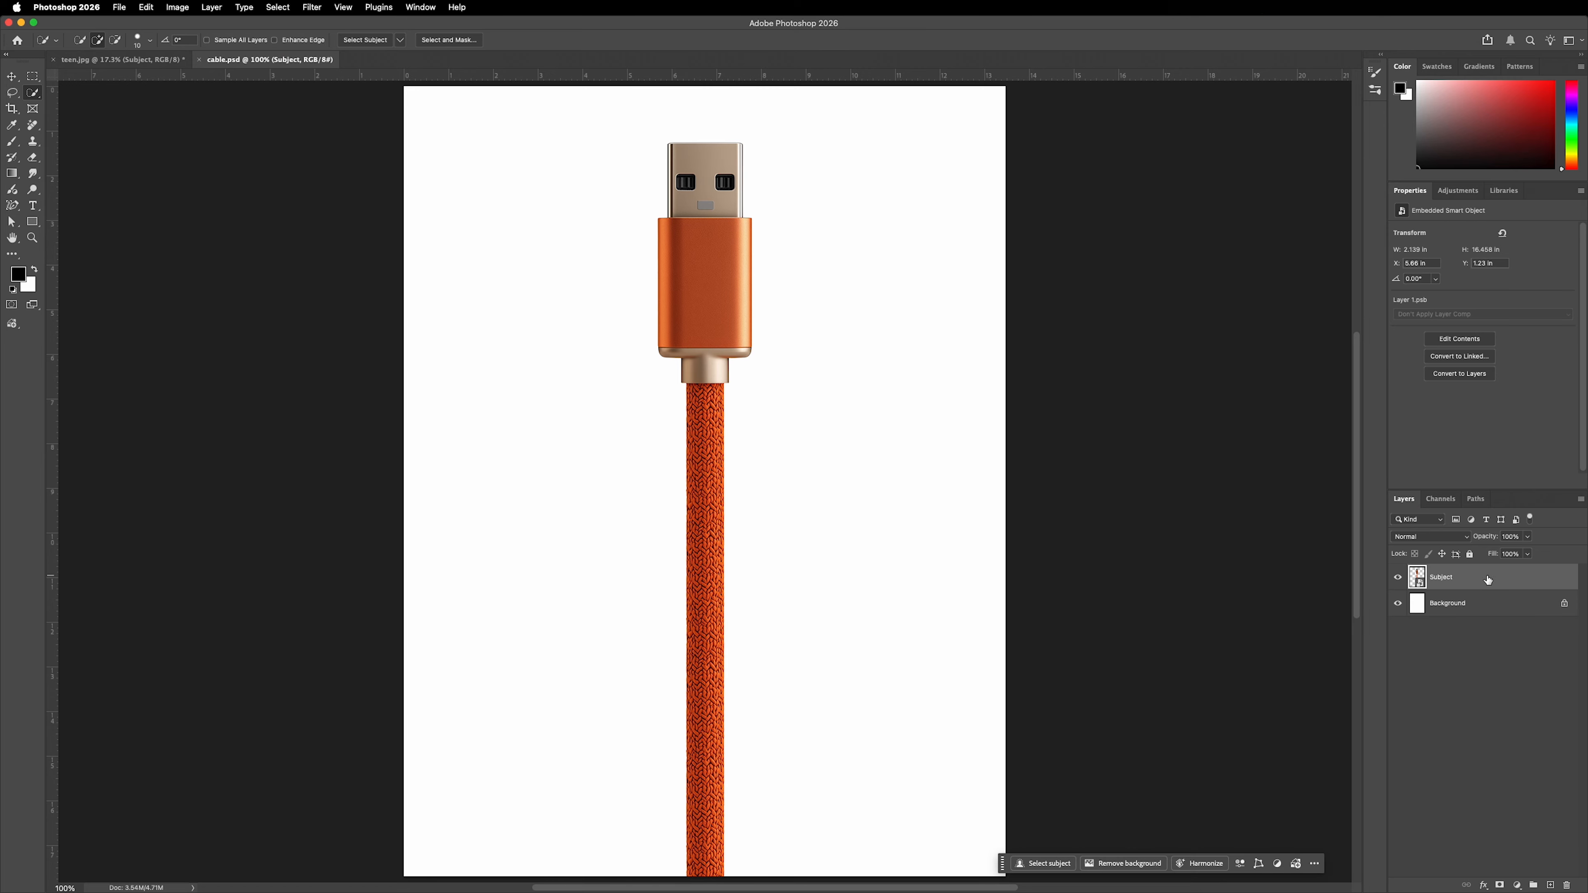
pyautogui.click(146, 7)
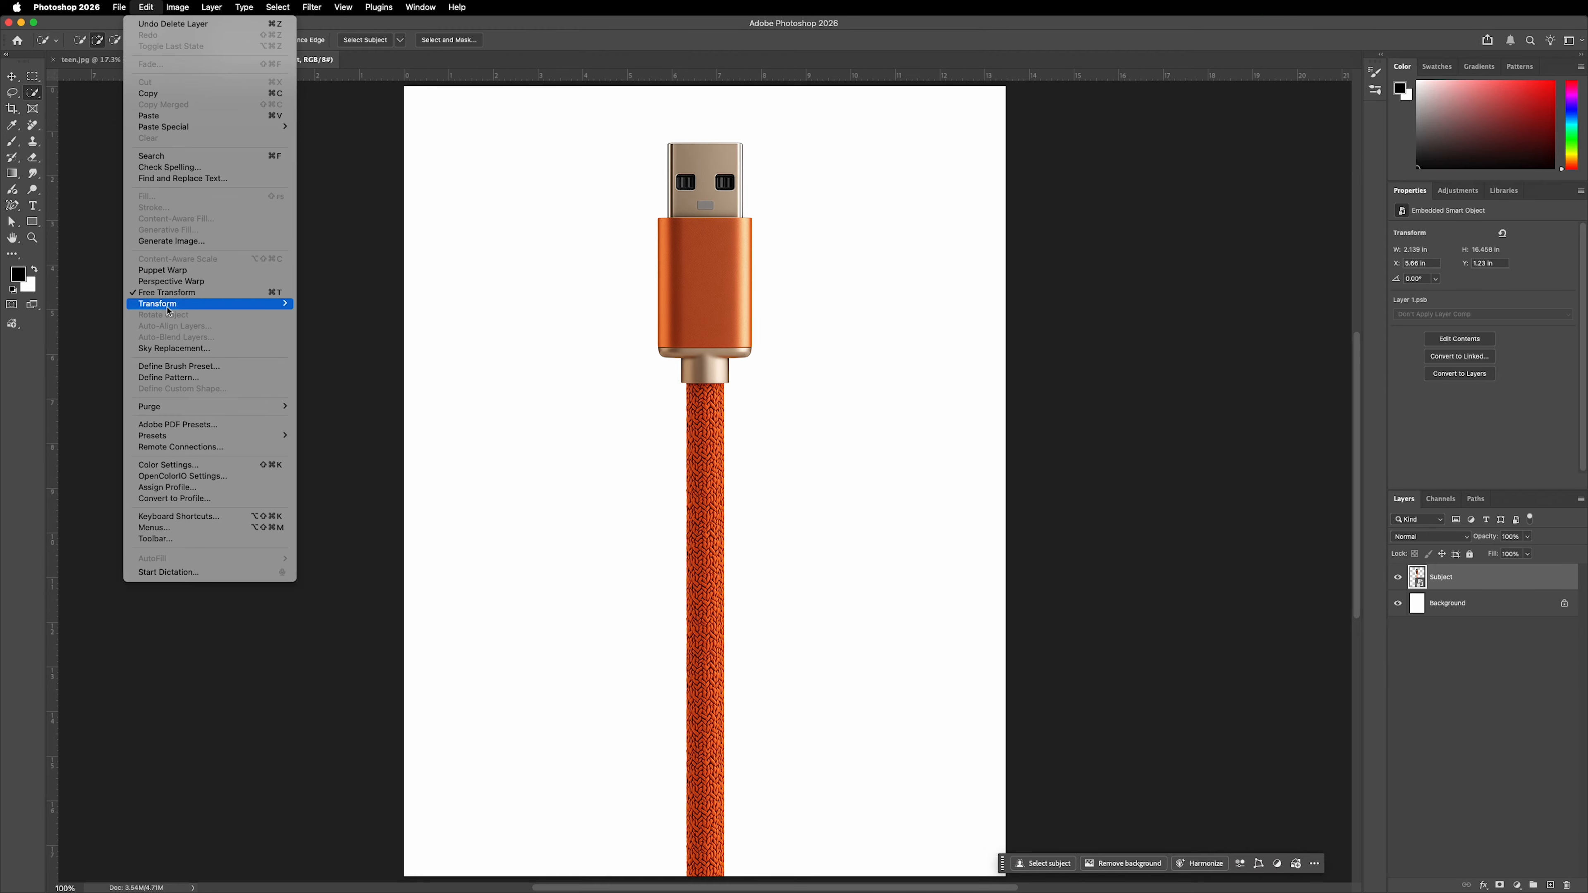
pyautogui.click(176, 270)
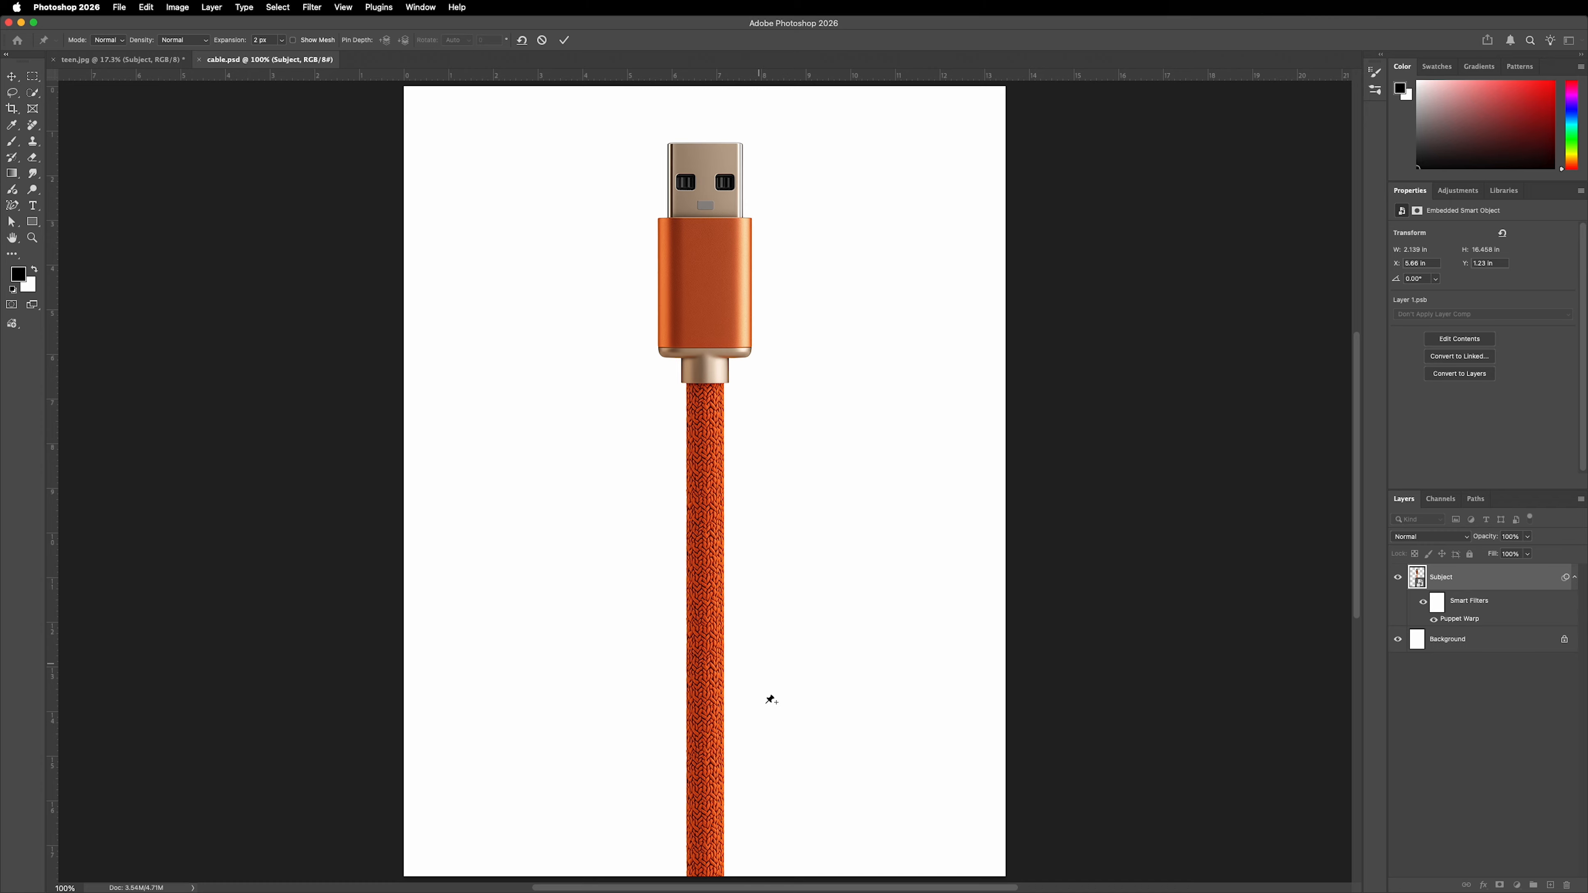
pyautogui.click(705, 863)
pyautogui.click(705, 755)
pyautogui.click(707, 643)
# Bend the cable by rotating the uppermost pin to 30°, nudge the upper two pins to smooth the curve, and apply the warp.
pyautogui.moveTo(748, 616)
pyautogui.mouseDown()
pyautogui.moveTo(728, 621)
pyautogui.moveTo(745, 636)
pyautogui.mouseUp()
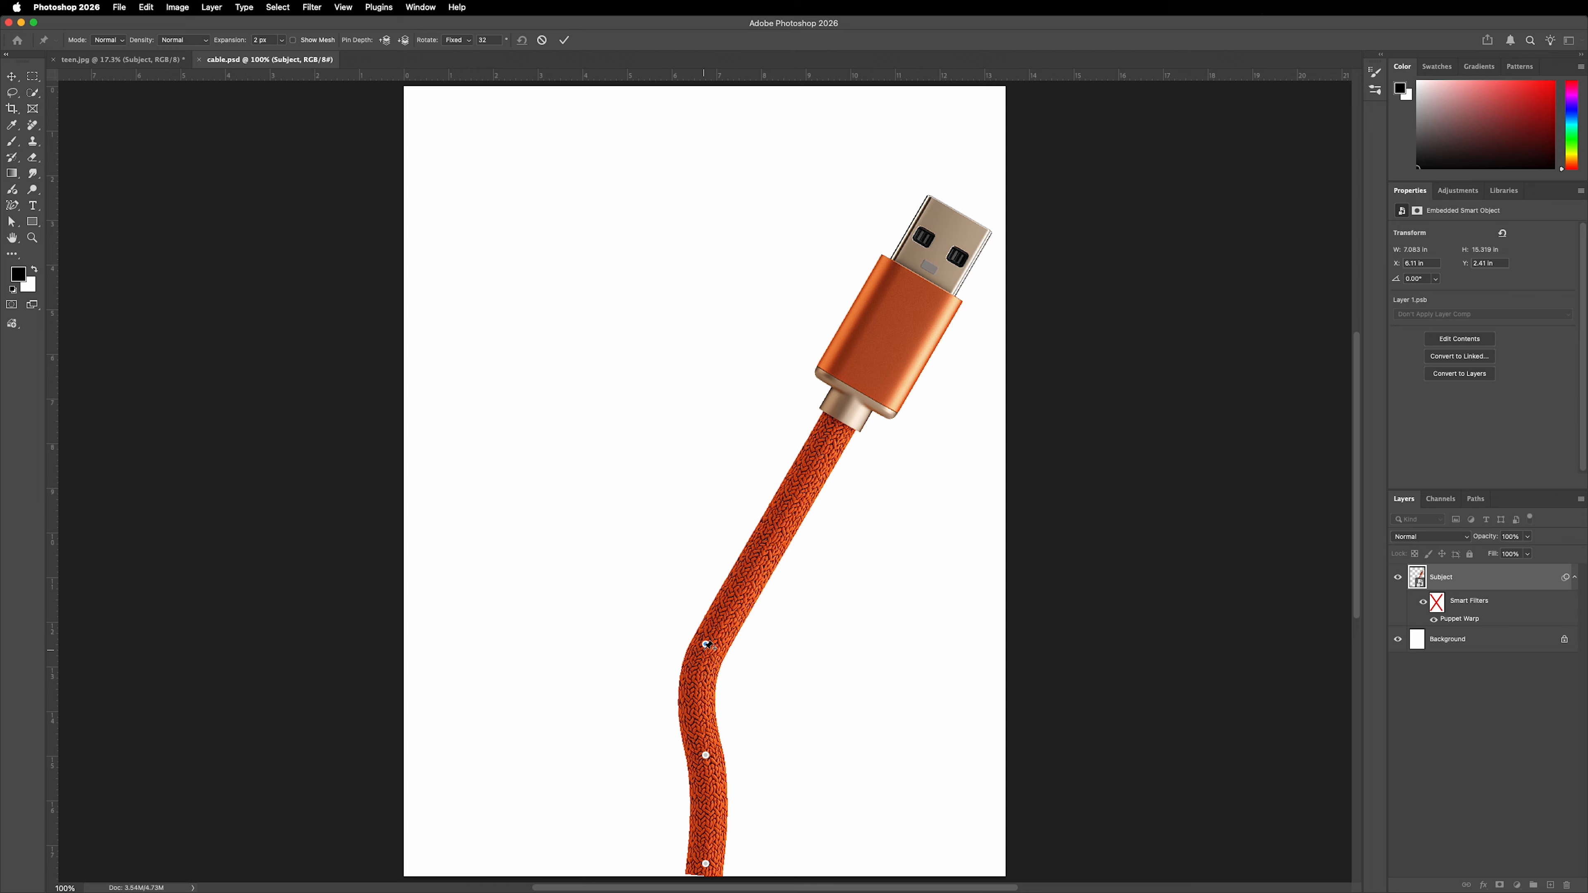
pyautogui.moveTo(705, 644); pyautogui.dragTo(710, 645)
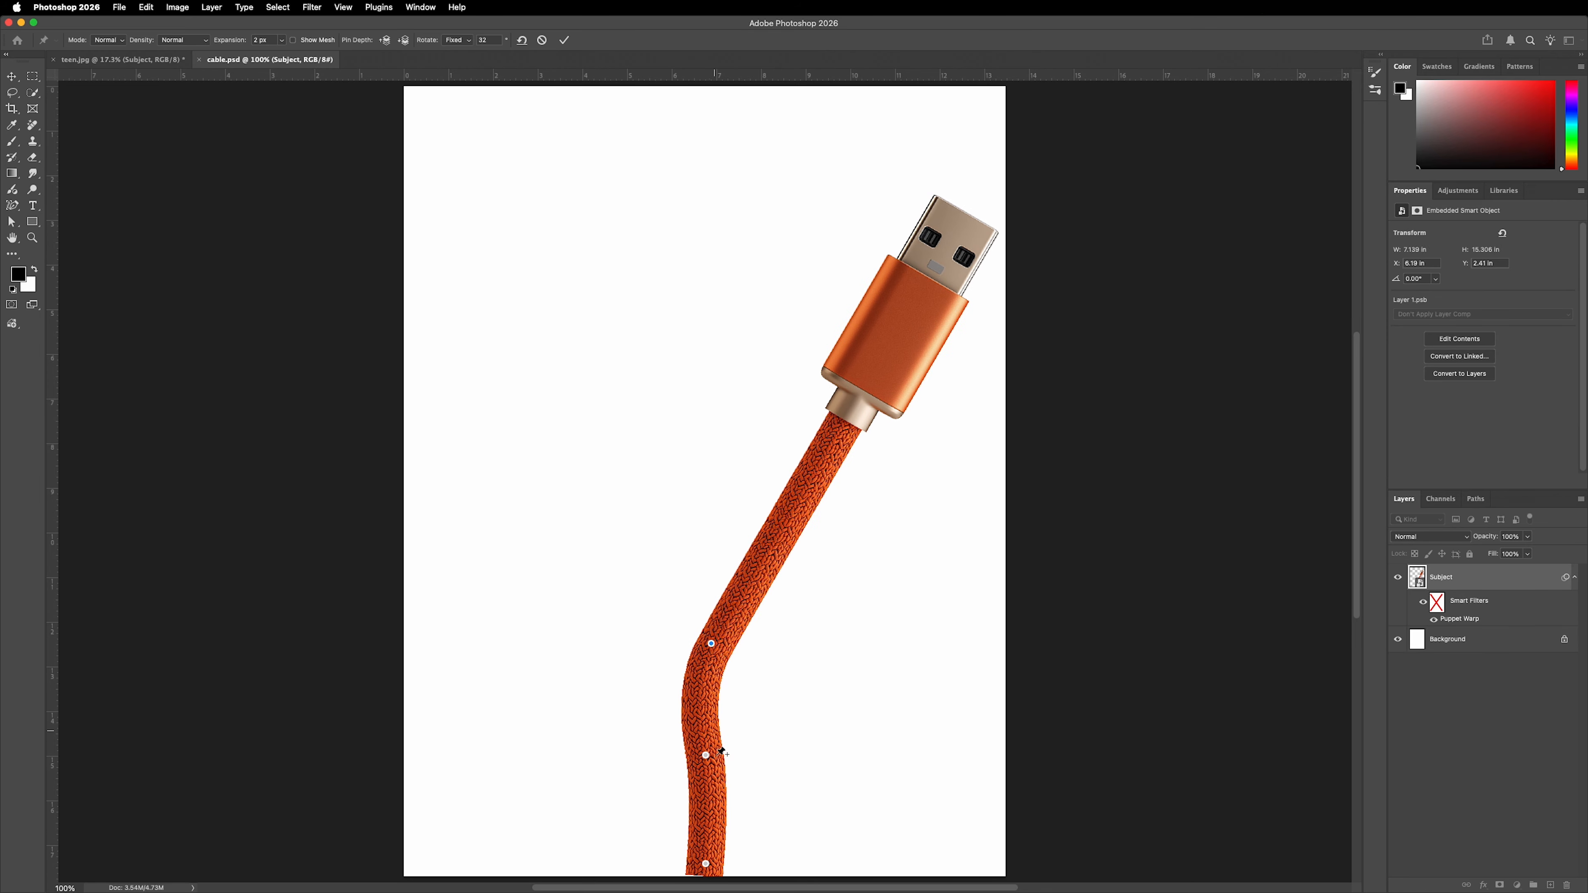
pyautogui.moveTo(705, 755); pyautogui.dragTo(702, 755)
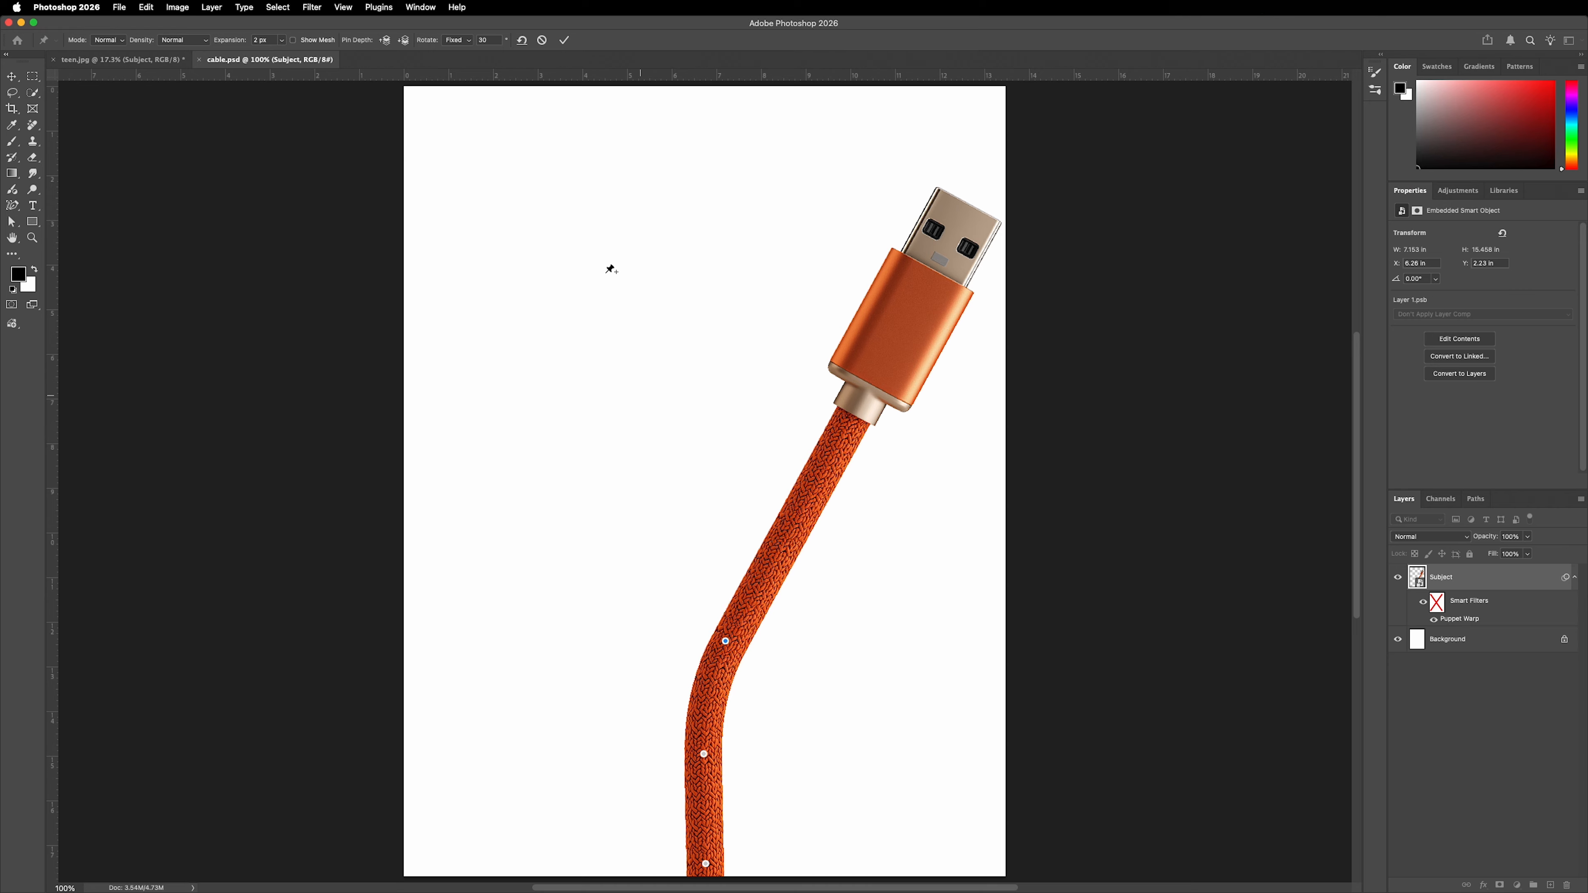
pyautogui.click(564, 41)
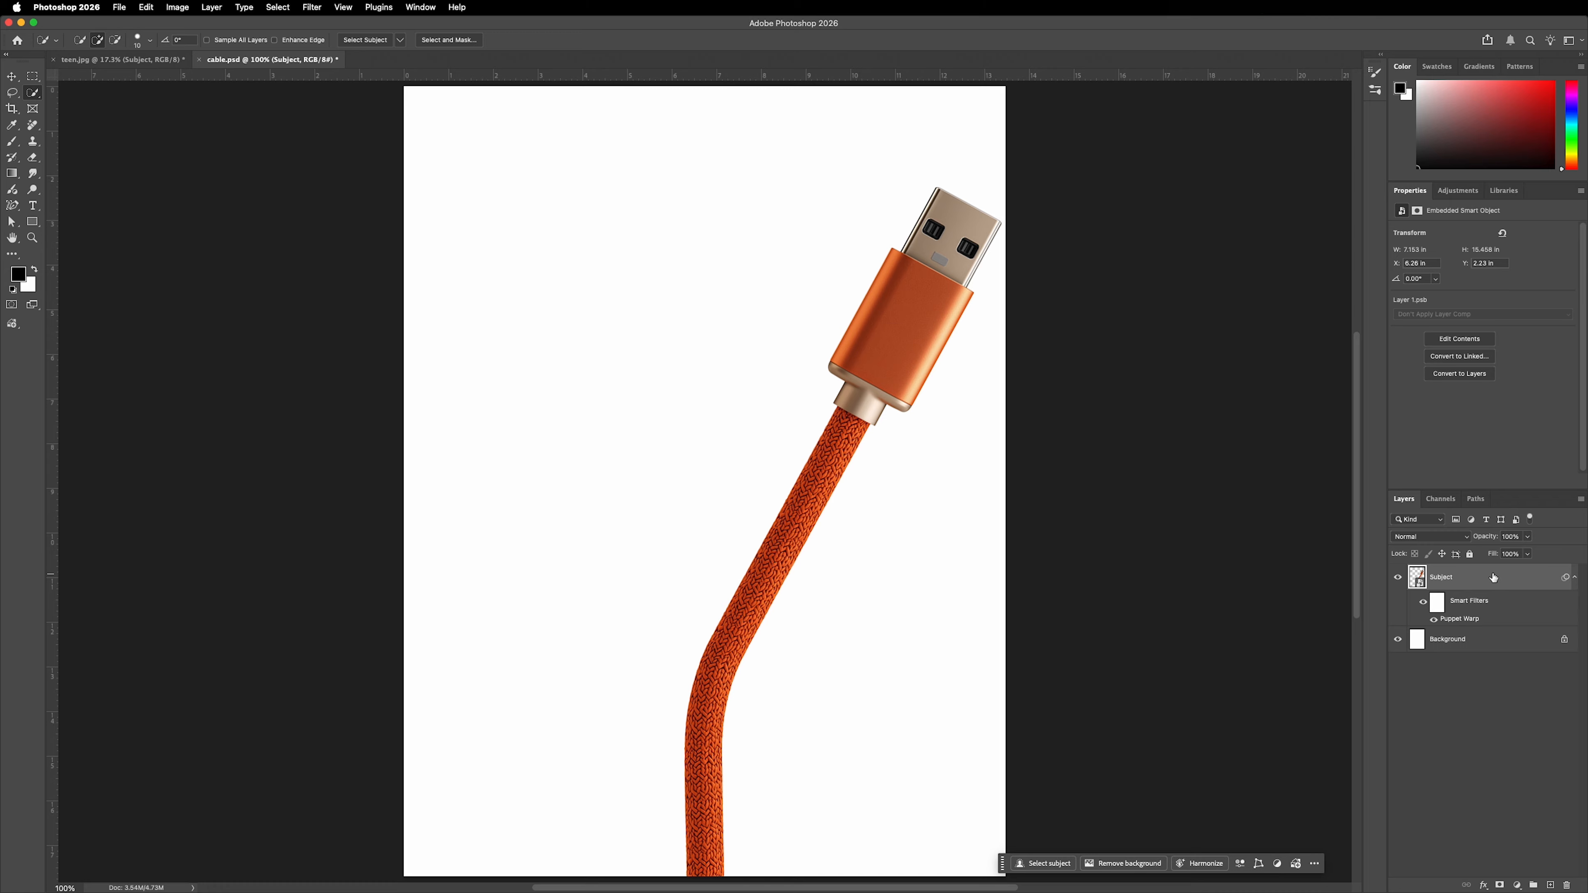
# Duplicate the warped Subject layer and flip the copy horizontally so its connector leans the opposite way.
pyautogui.press('super+j')
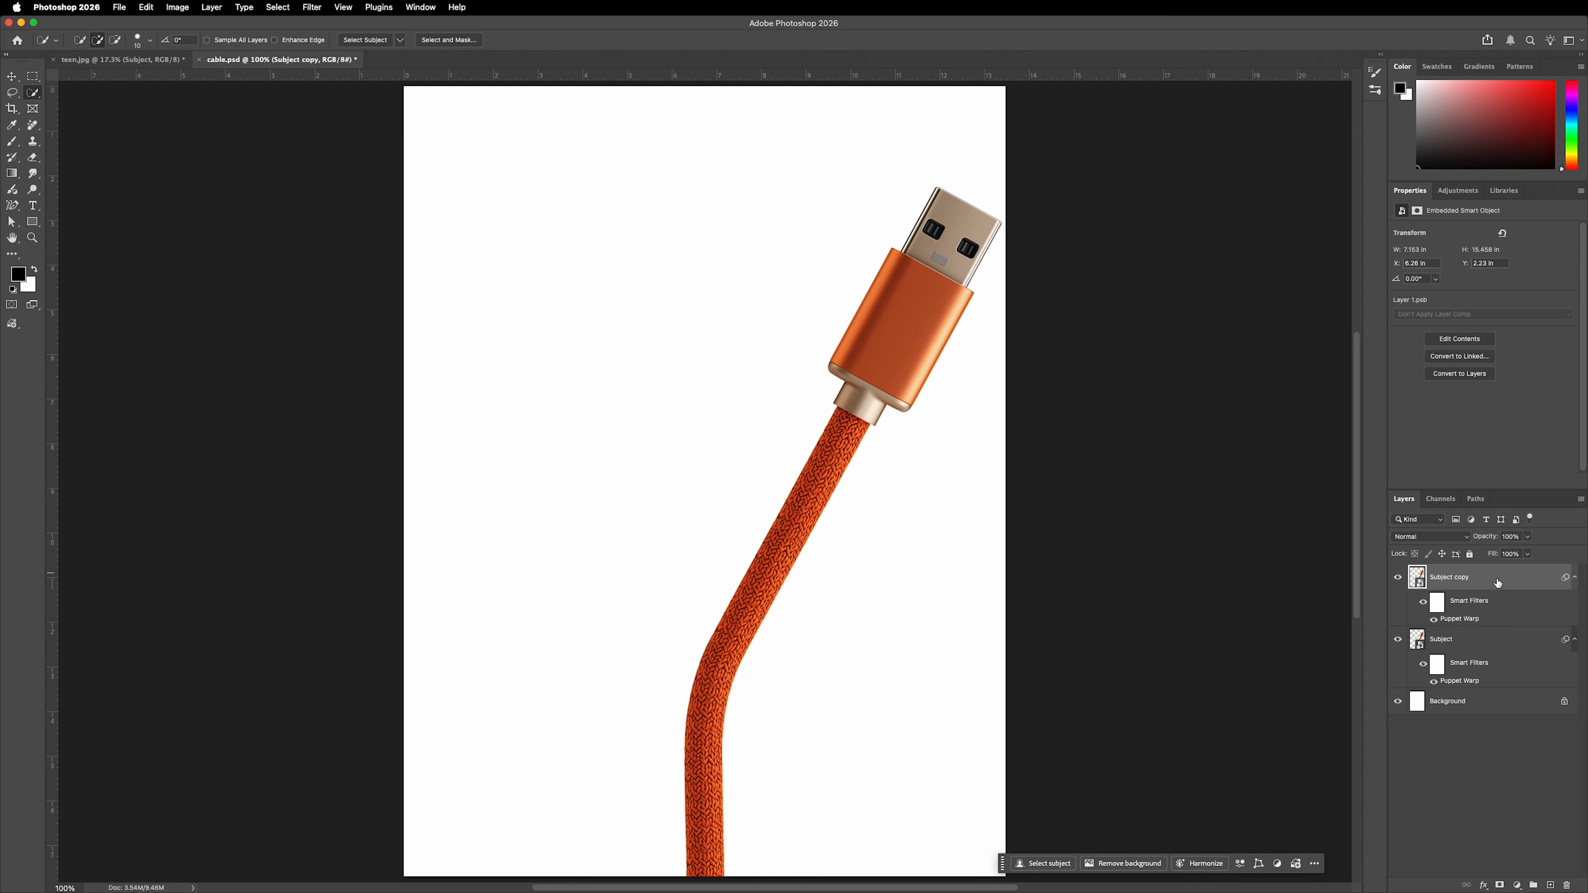
pyautogui.press('super+t')
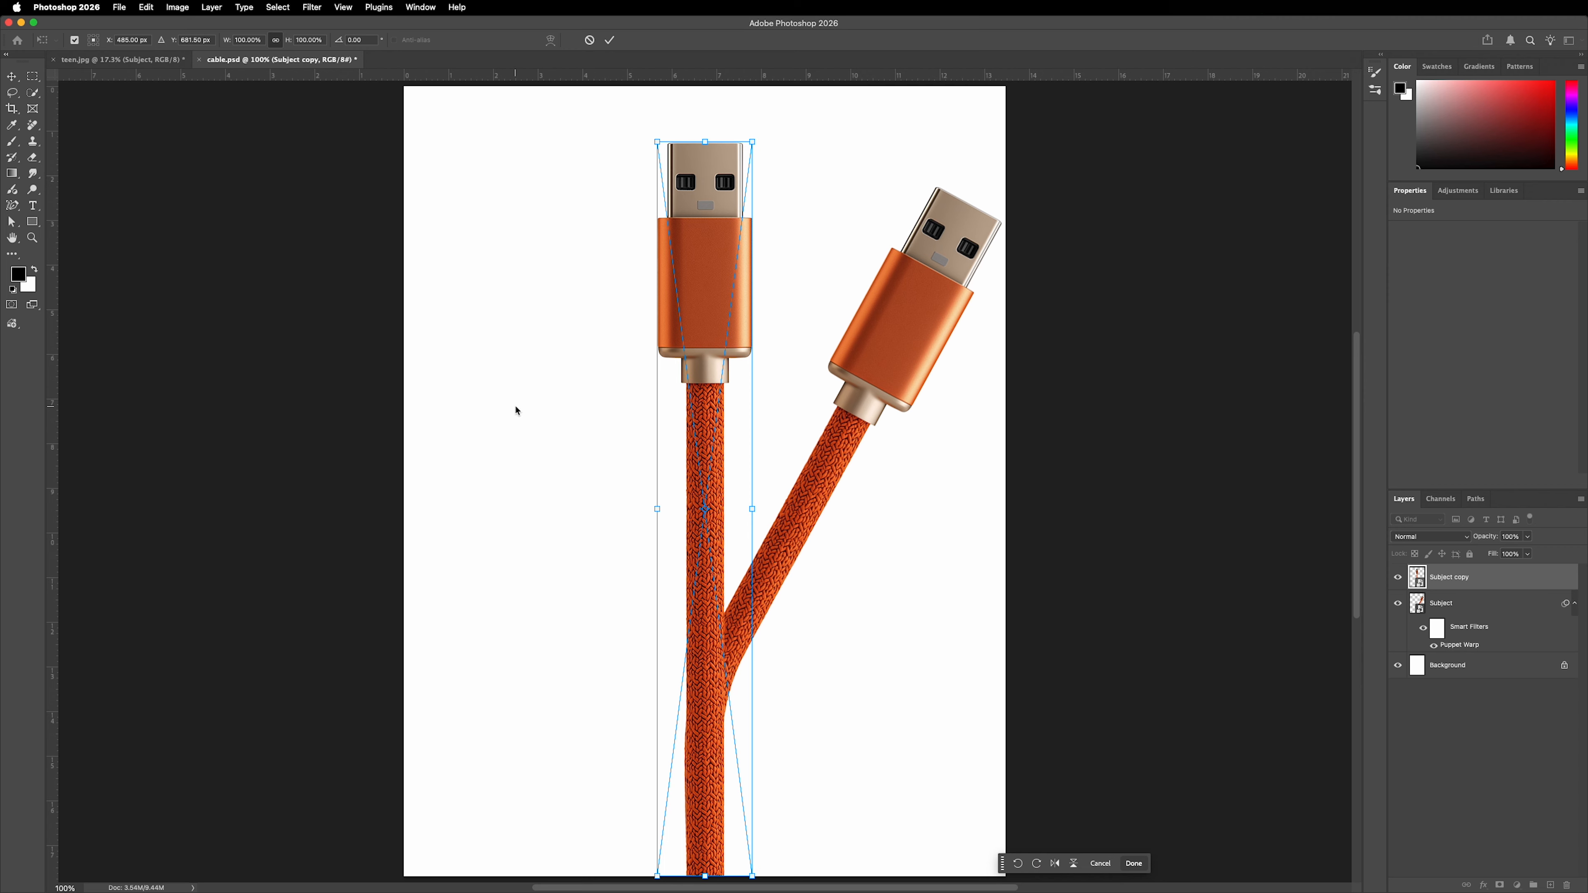
pyautogui.rightClick(711, 404)
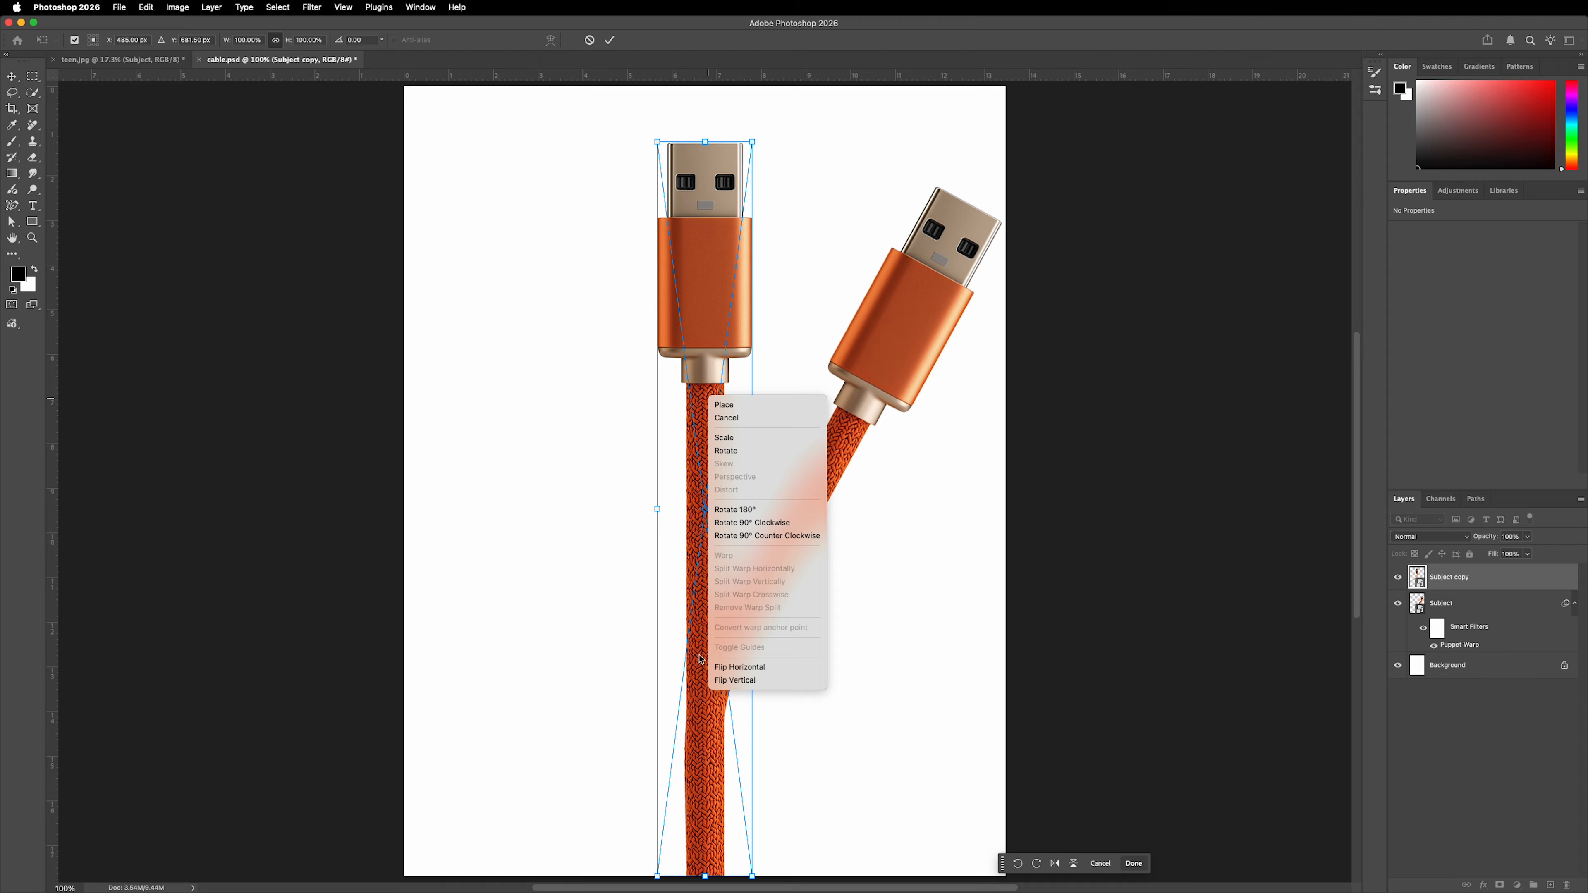
pyautogui.click(751, 670)
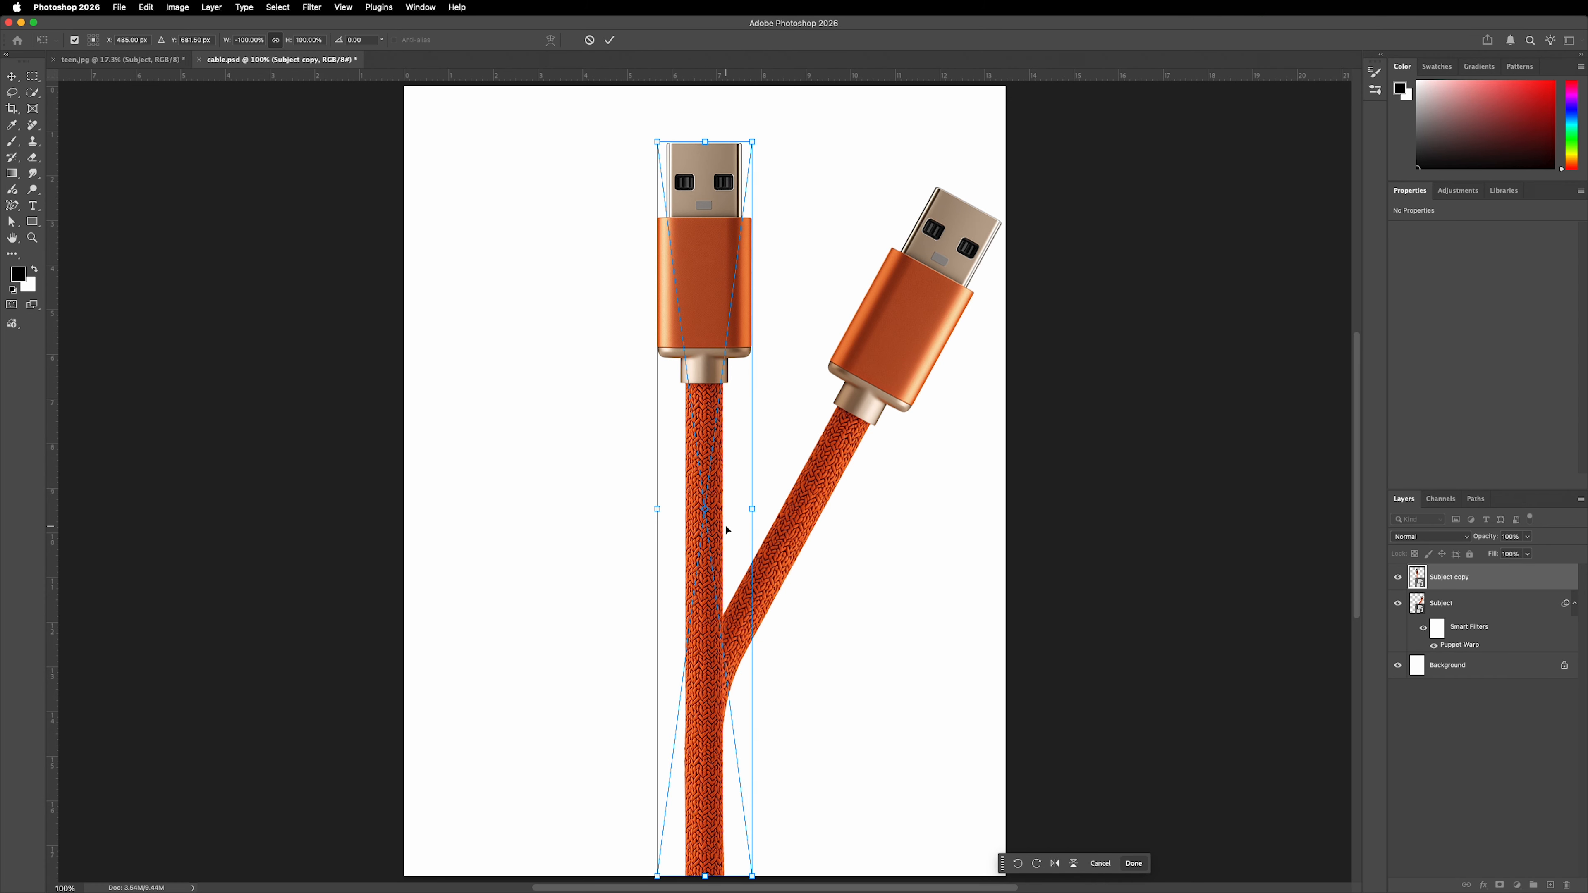
pyautogui.press('Return')
# Duplicate the original Subject layer, remove the copy's Puppet Warp filter and place this straight cable directly above the Background.
pyautogui.hotkey('alt', '[')
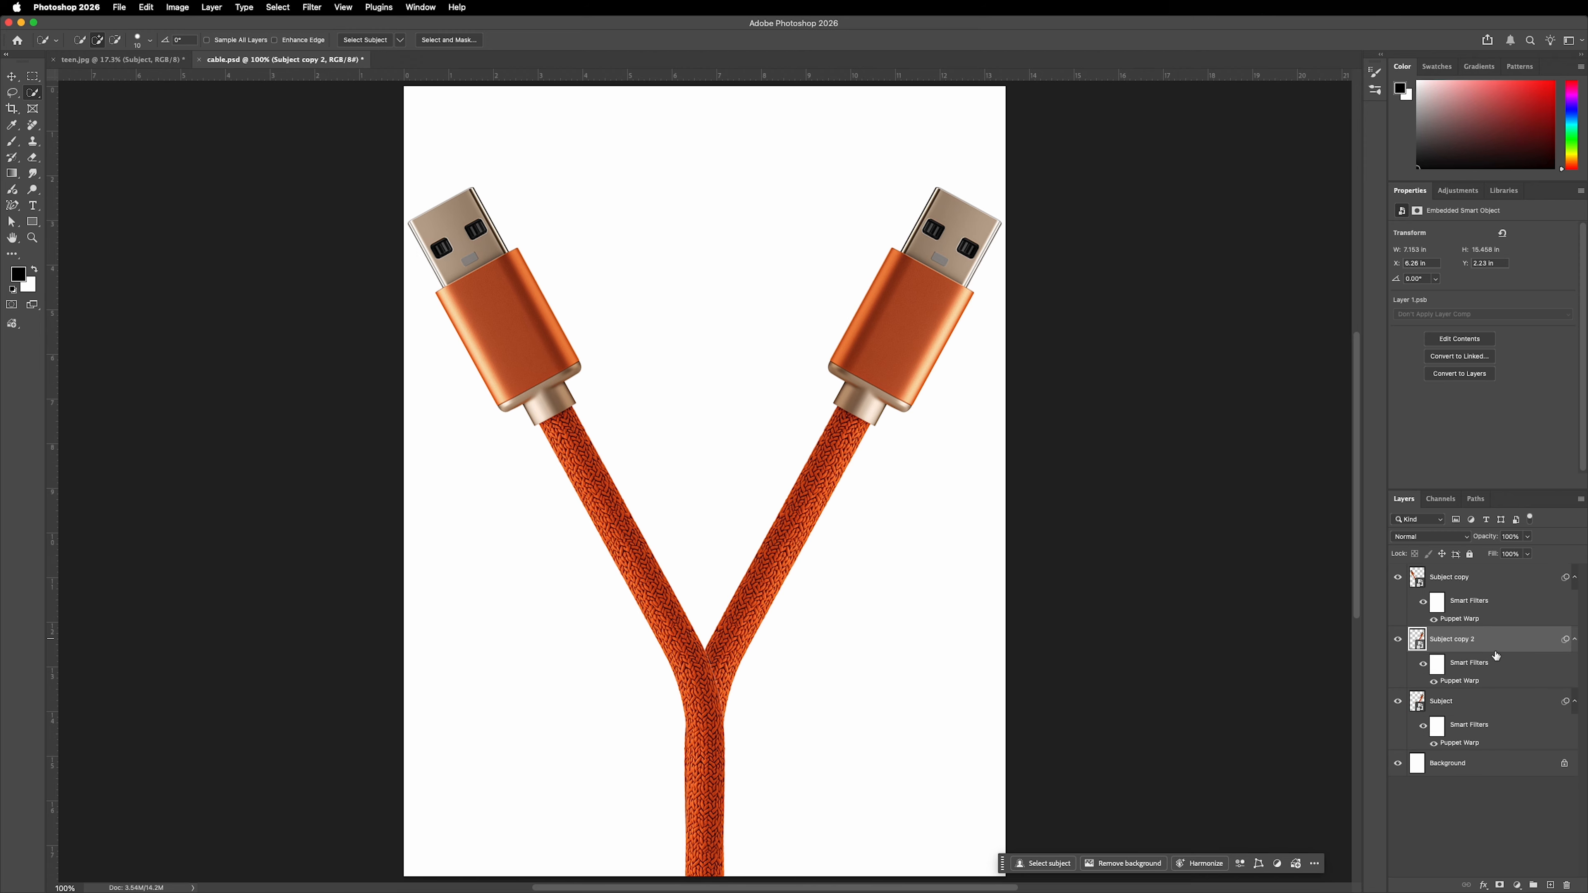
pyautogui.moveTo(1490, 643); pyautogui.dragTo(1567, 883)
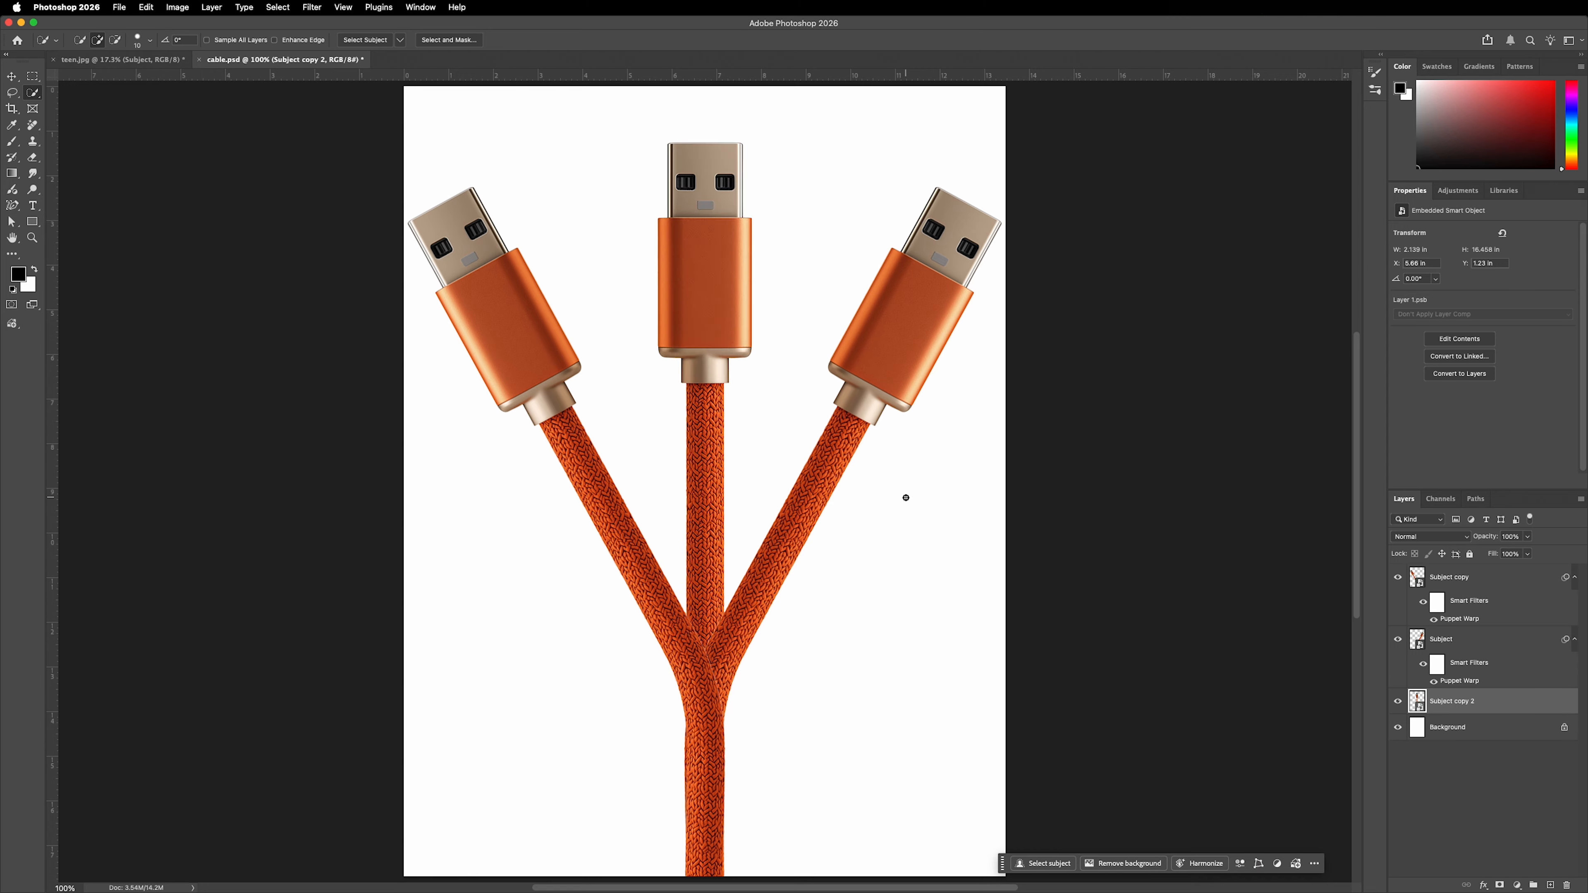
pyautogui.press('v')
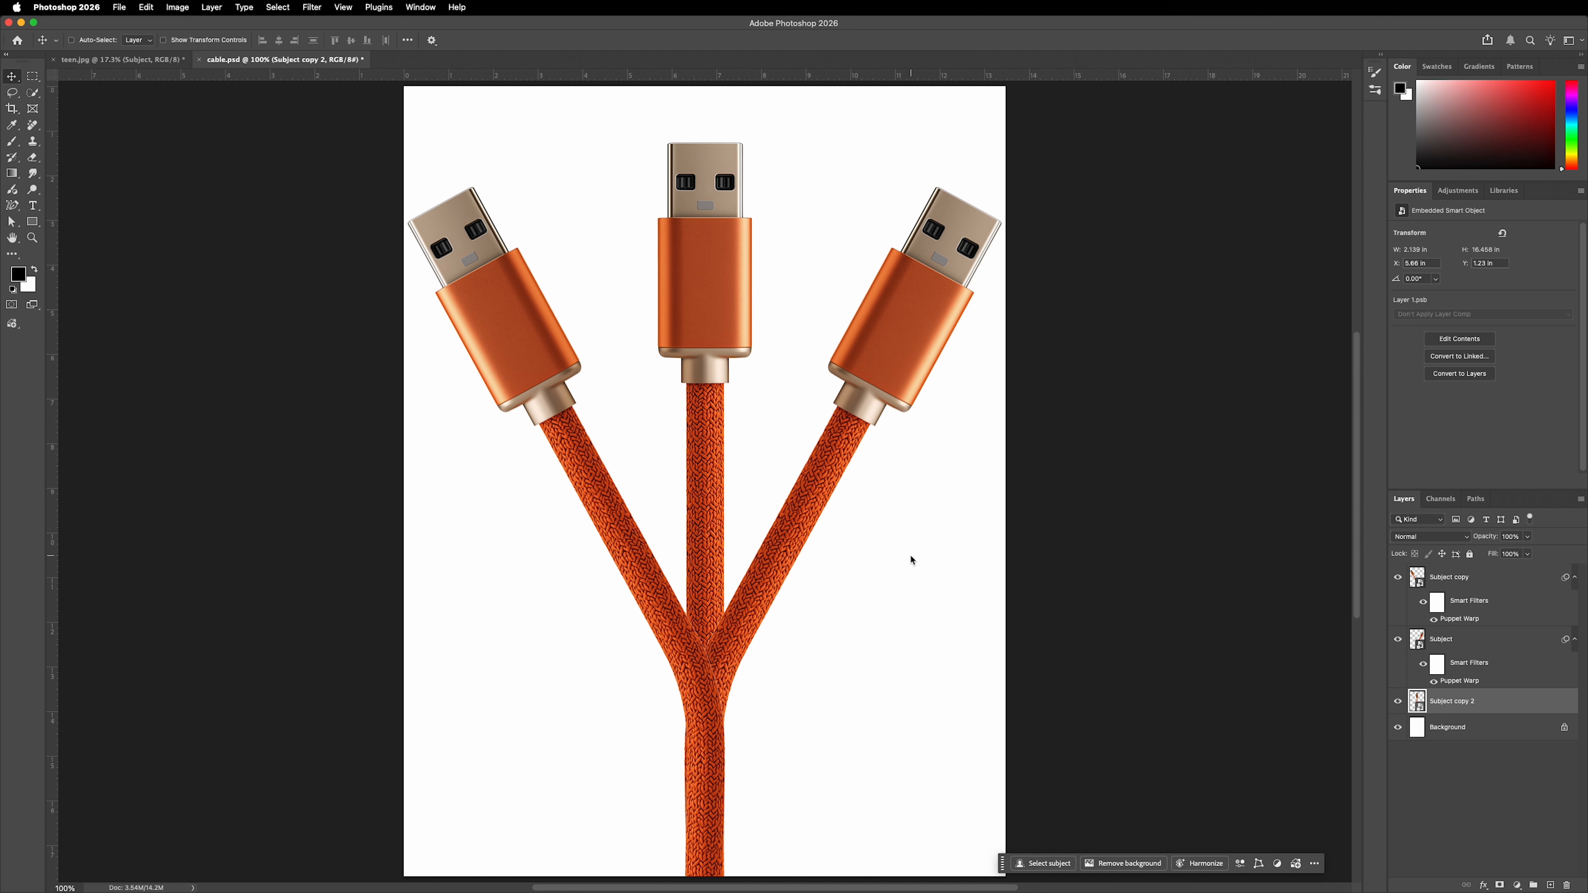